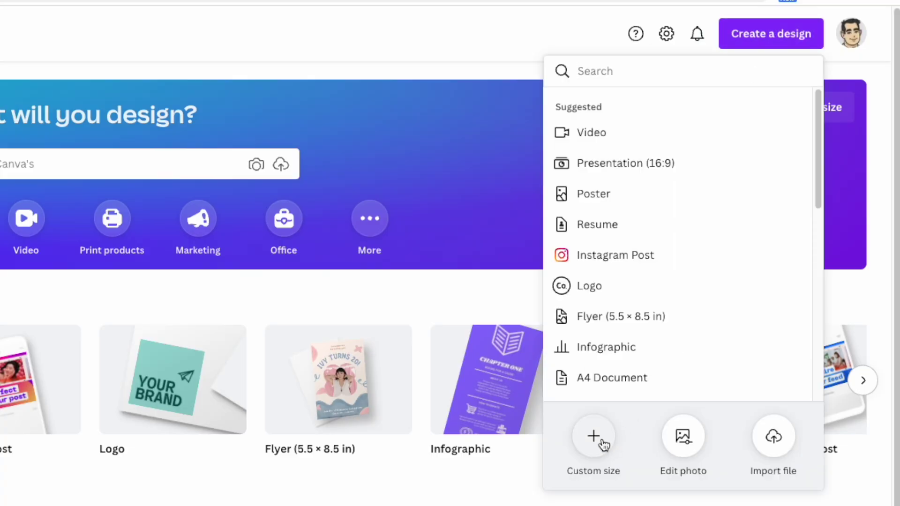
Create a new custom-size design of 4500 × 5400 px
click(593, 437)
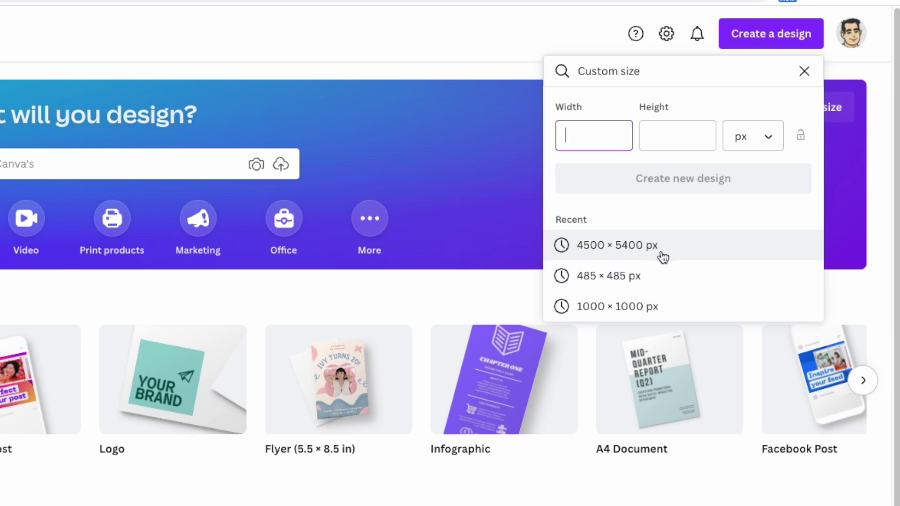
click(624, 248)
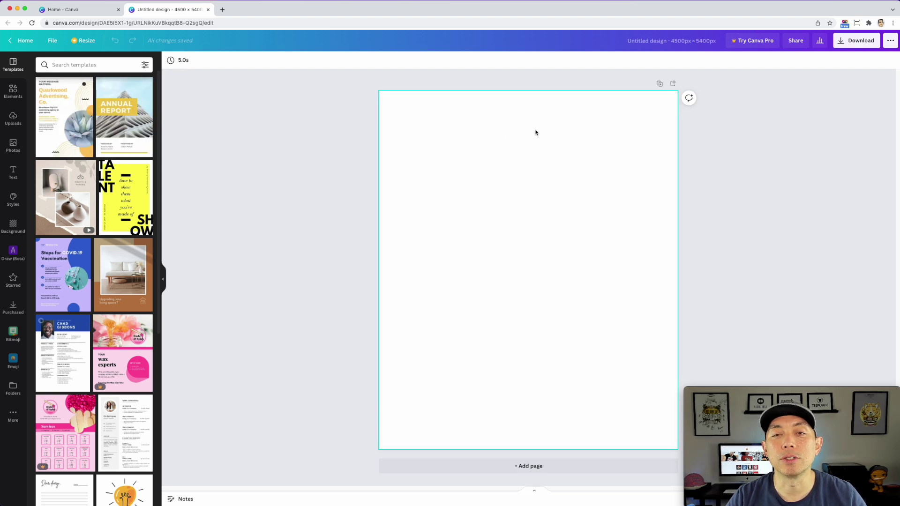
Set the blank page's background color to black
click(474, 130)
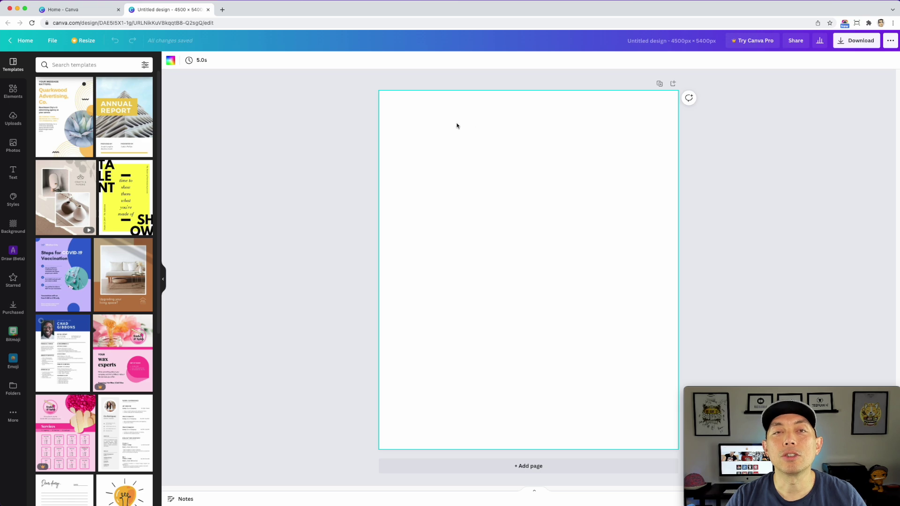
click(171, 63)
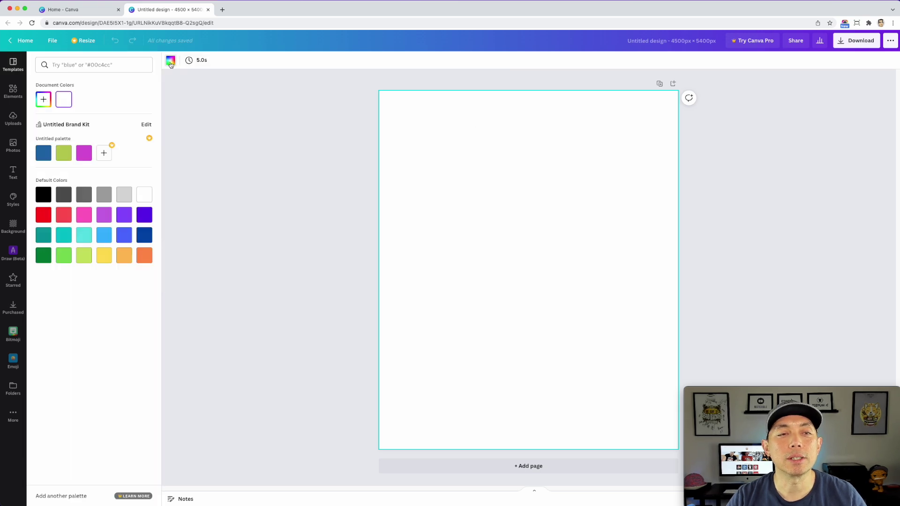
click(41, 194)
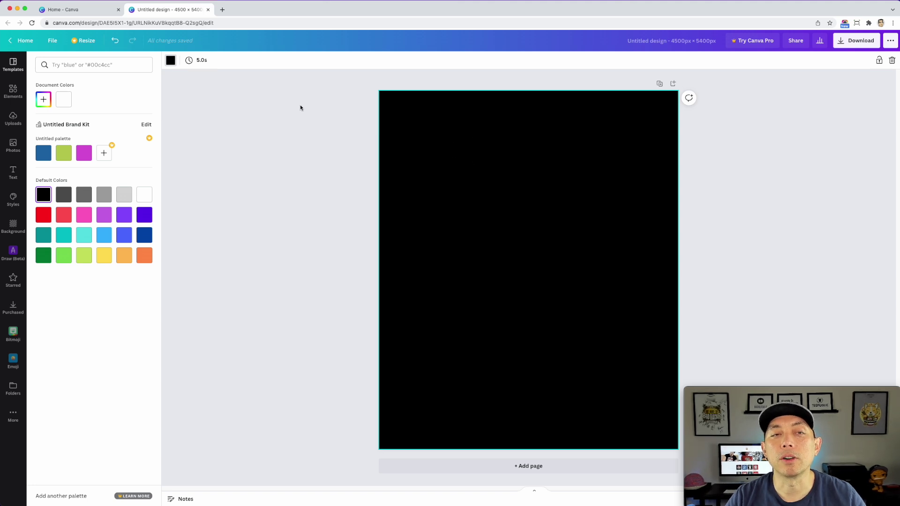
Switch the page background to white for comparison and return it to black
click(171, 63)
click(170, 63)
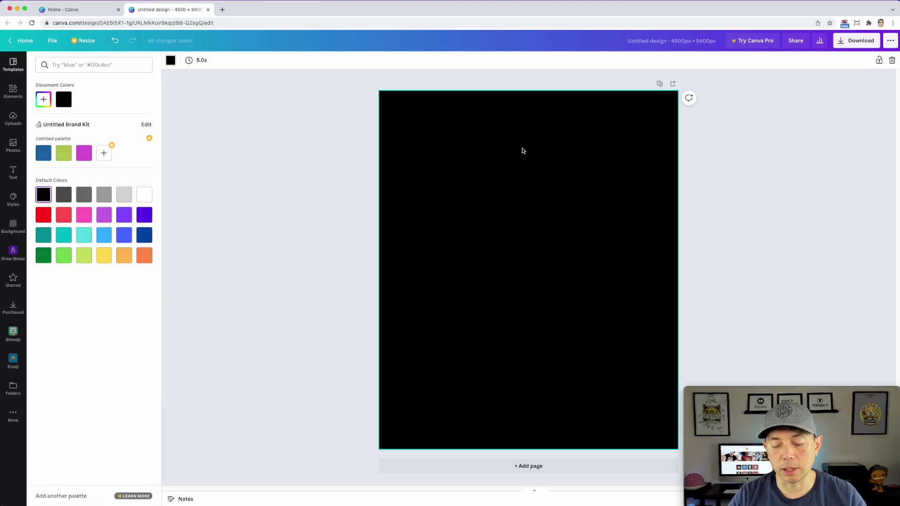
click(145, 194)
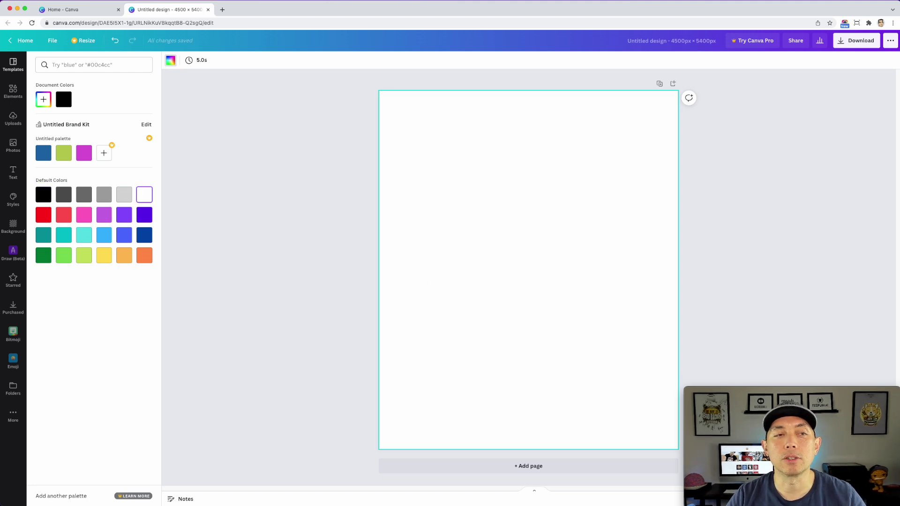
click(56, 100)
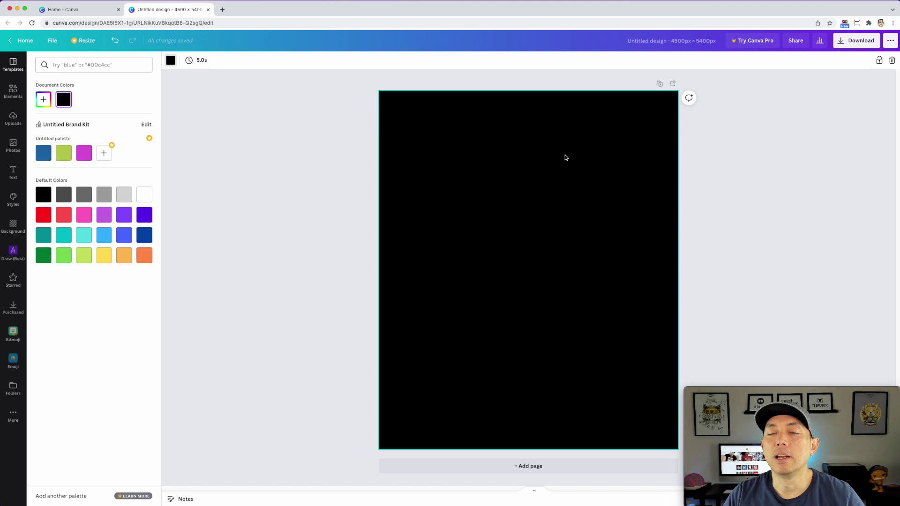
Search the elements library for "CHICK" and limit the results to graphics
click(13, 92)
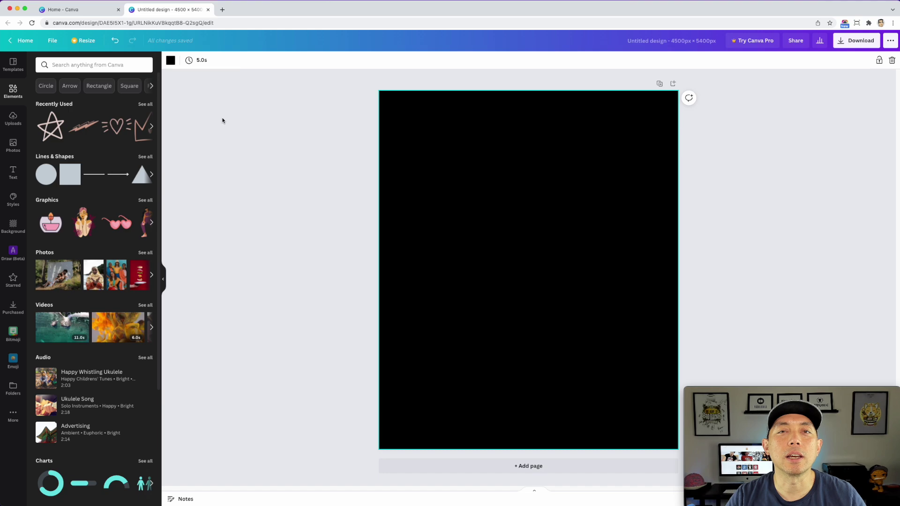
click(85, 64)
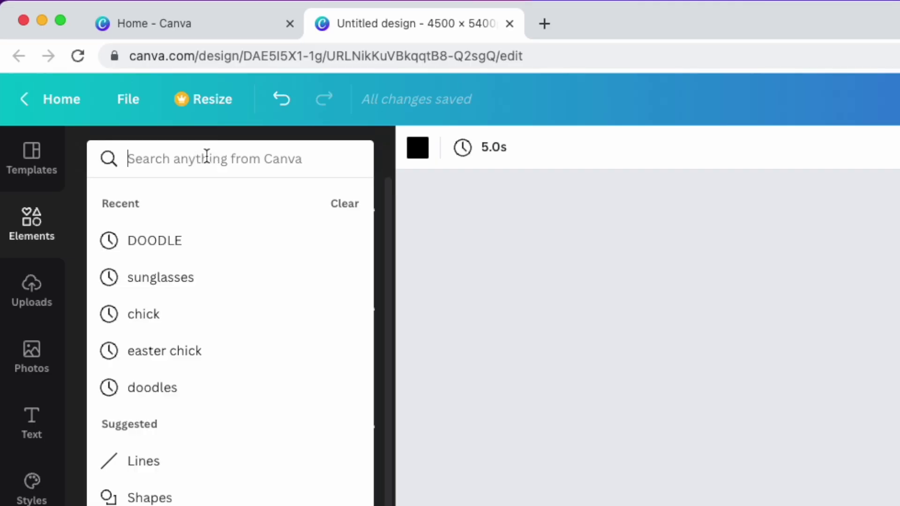
text(CHICK)
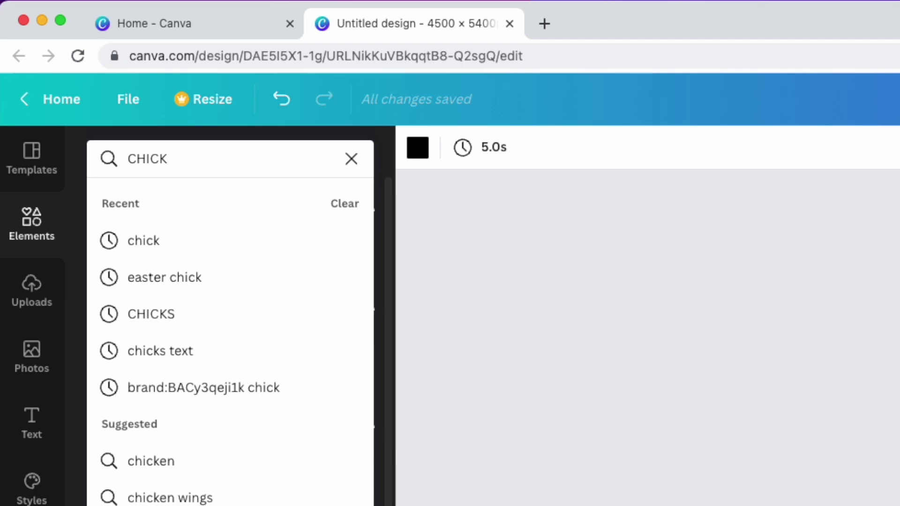
key(Return)
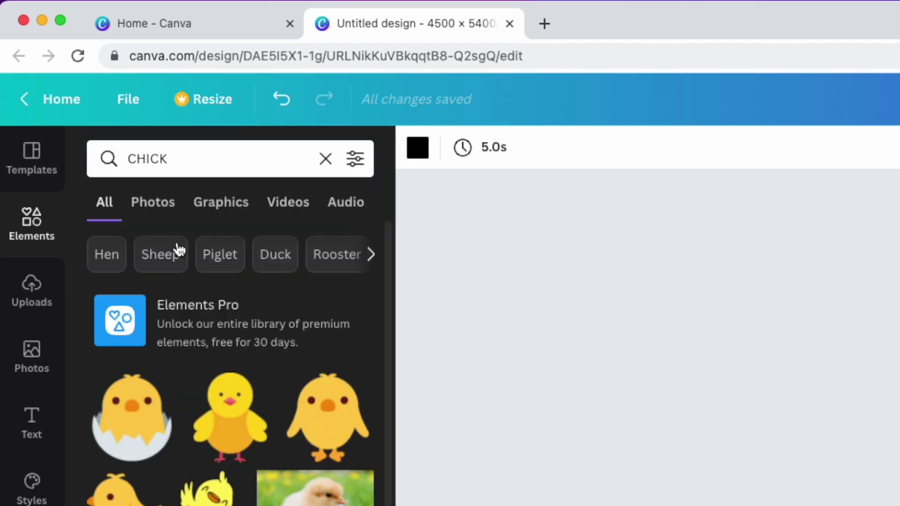
click(218, 202)
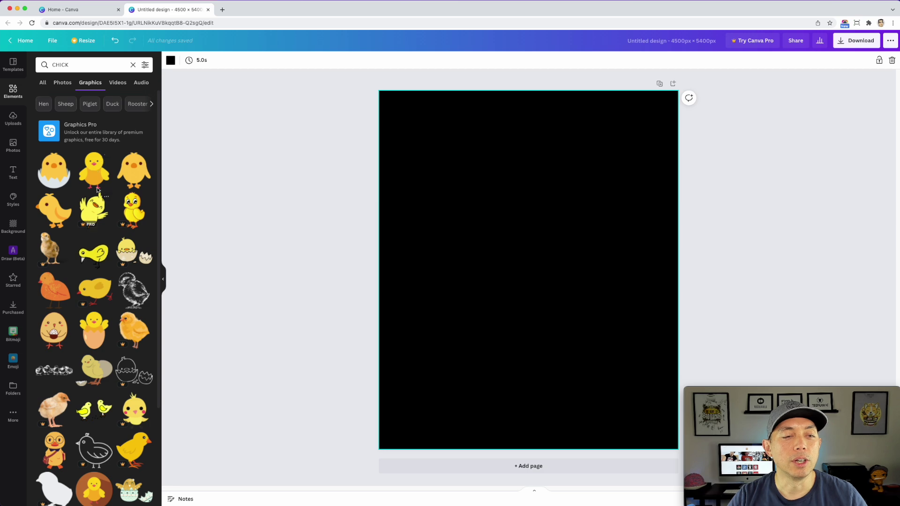
Add the yellow front-facing chick with the orange belly and move it to the right half of the page
scroll(132, 229, down, 10)
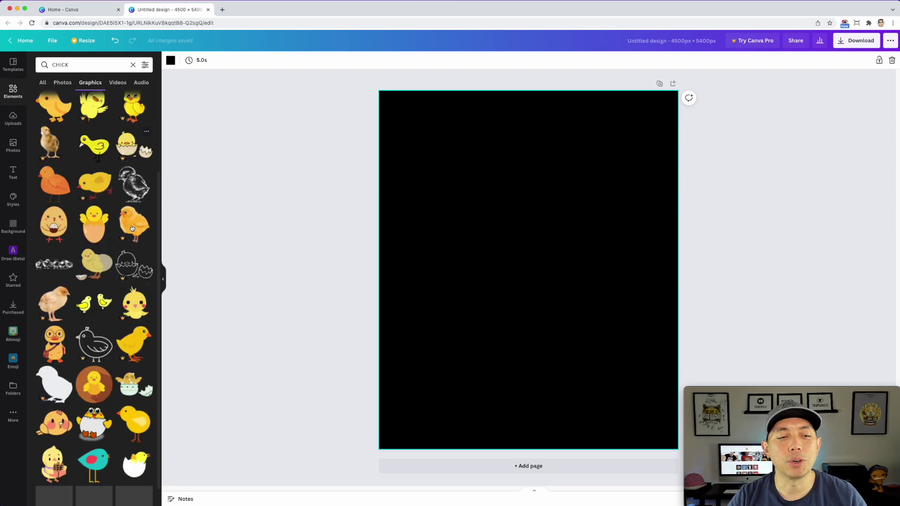
scroll(108, 240, down, 15)
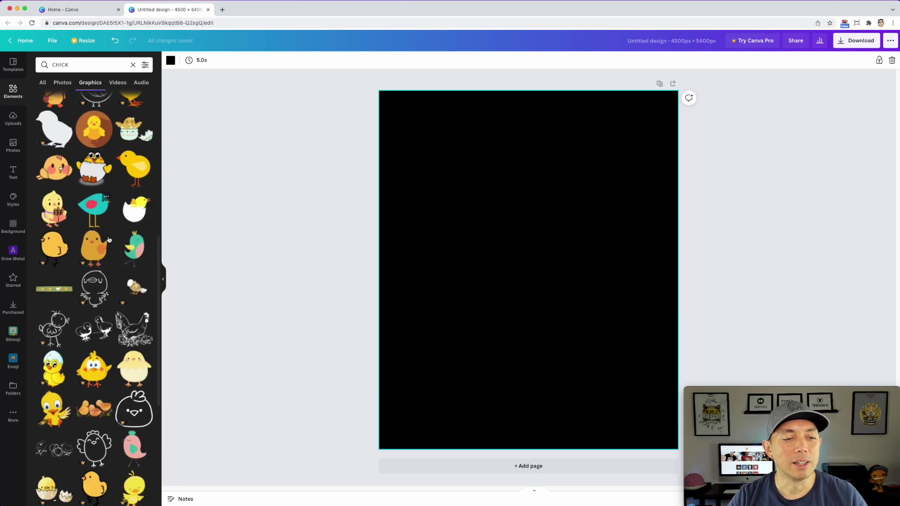
scroll(108, 240, down, 5)
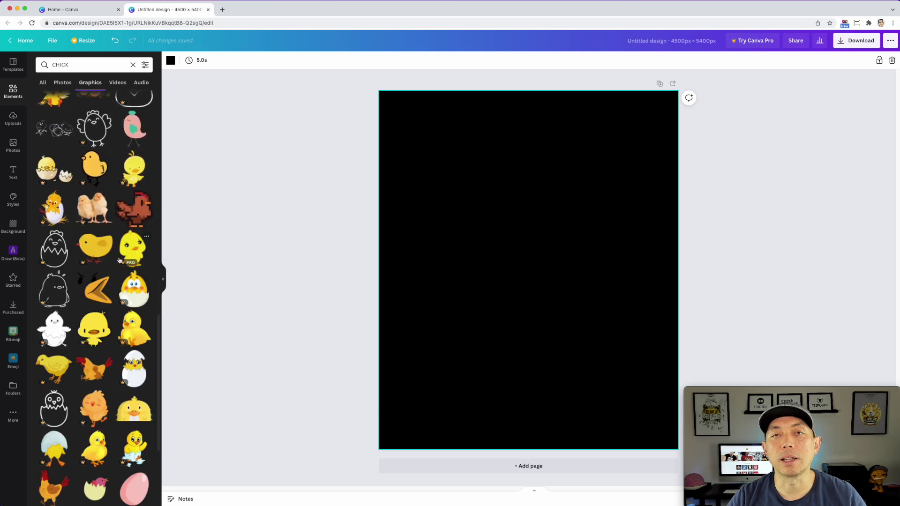
scroll(116, 263, up, 10)
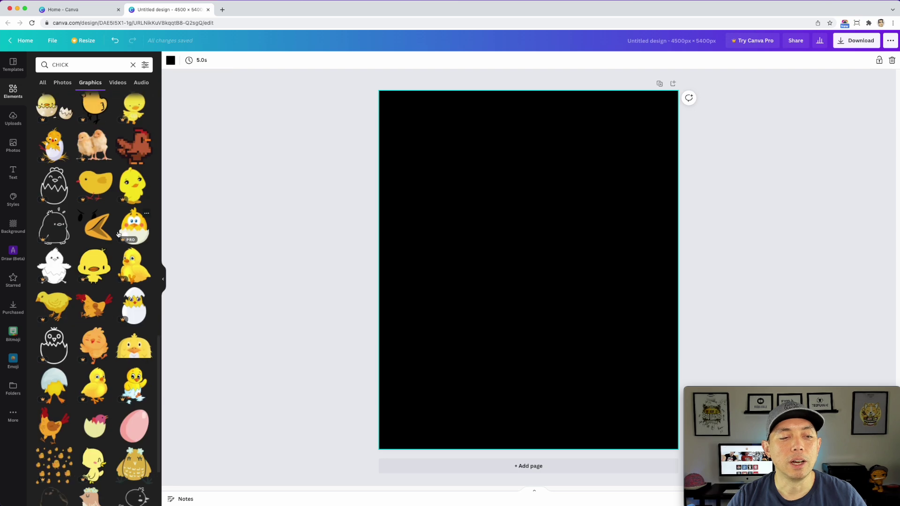
scroll(118, 234, up, 8)
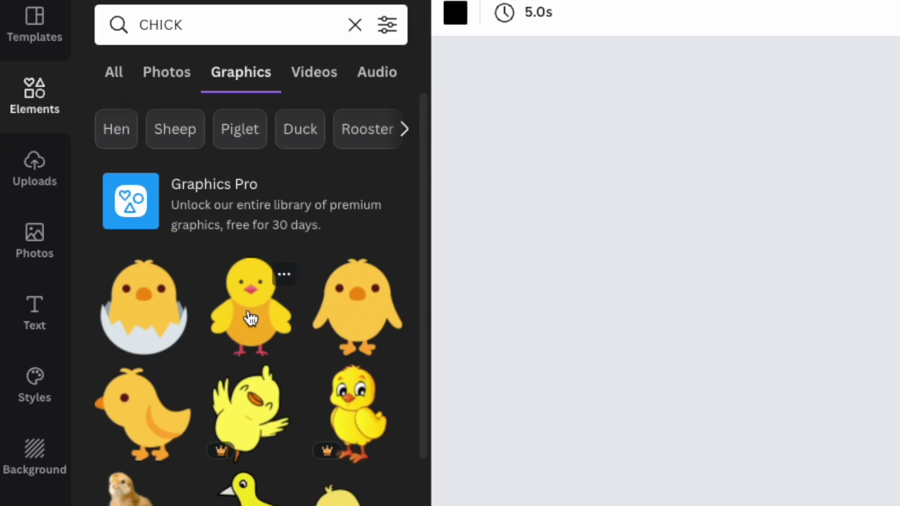
click(251, 319)
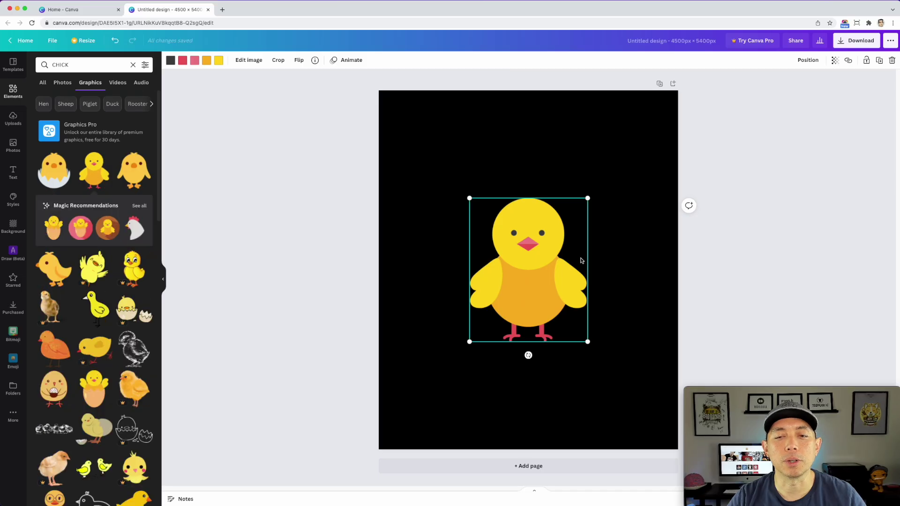
drag(552, 272, 615, 285)
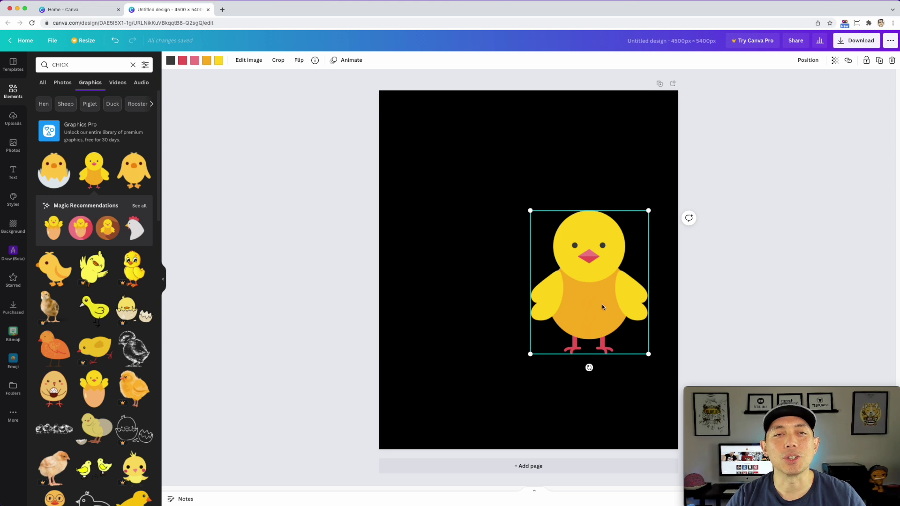
Recolor the chick's orange body to the same yellow as its head, and its dark gray eyes to black
click(206, 61)
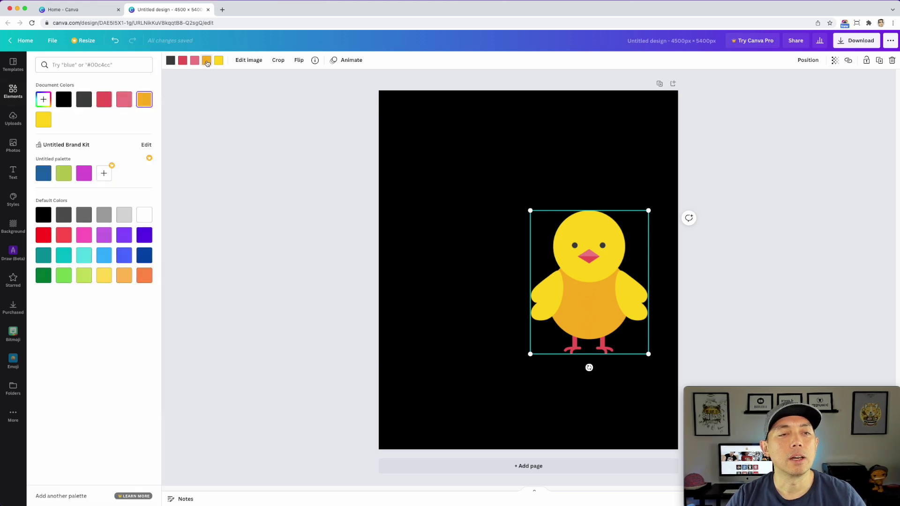
click(44, 121)
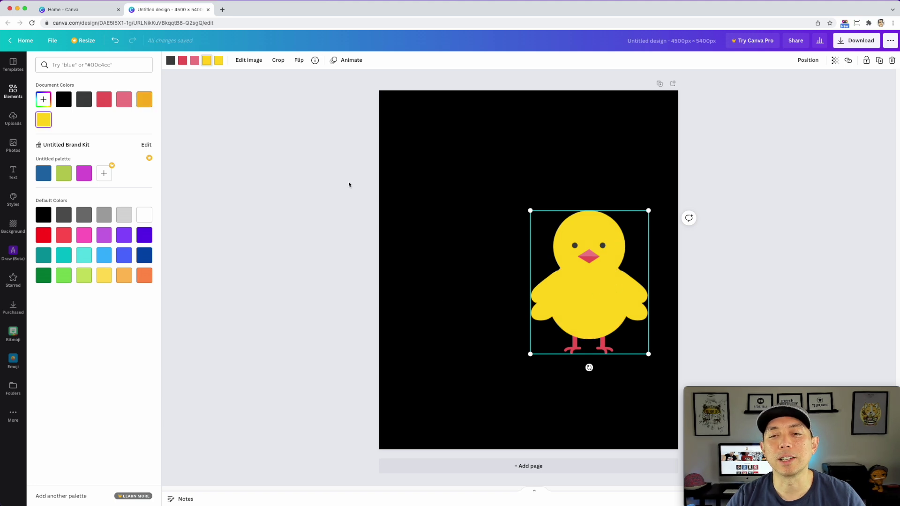
key(Escape)
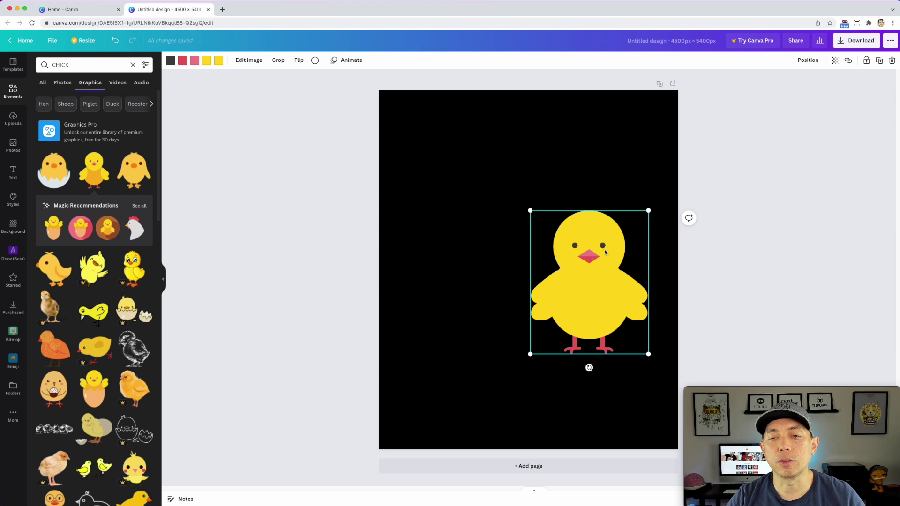
click(171, 61)
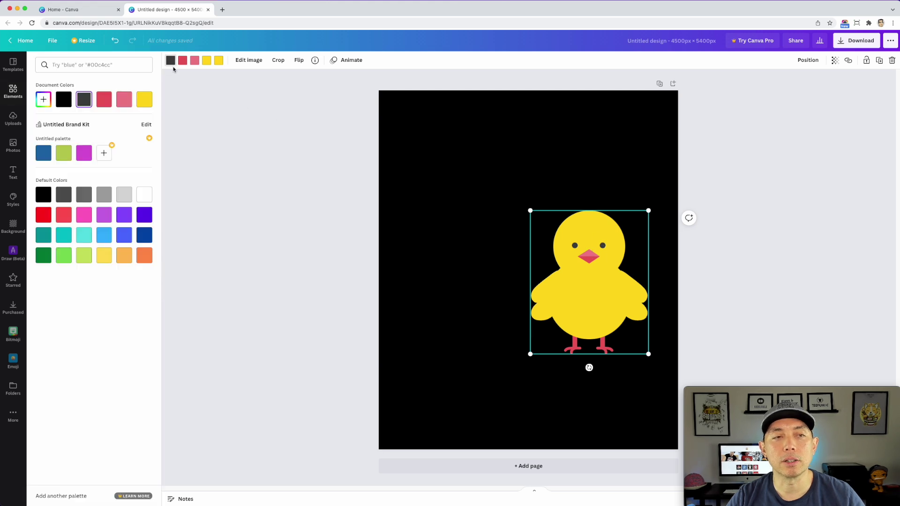
click(65, 100)
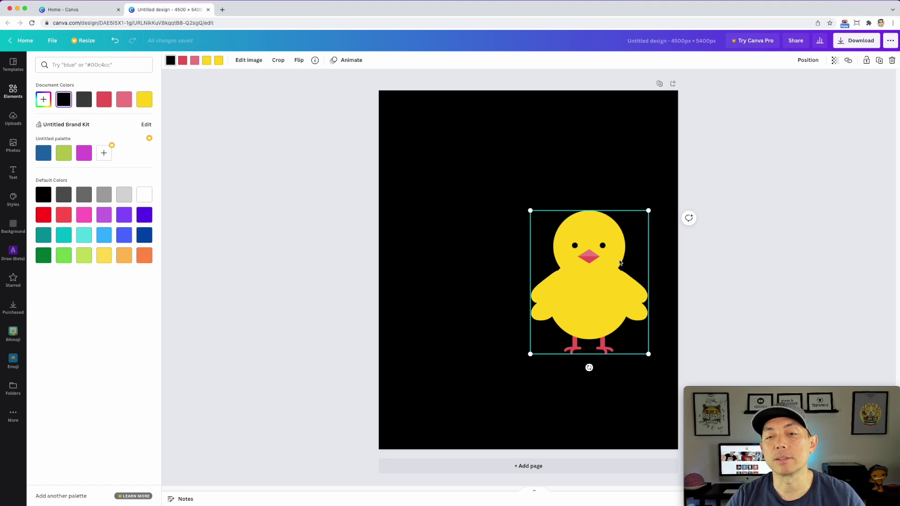
key(Escape)
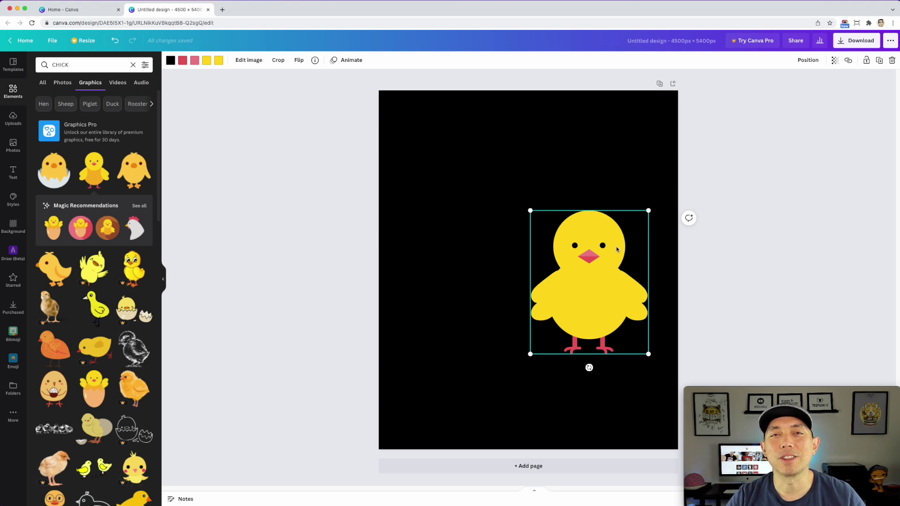
Replace the graphics search term with "SUNGLASSES" and run the search
click(66, 65)
double_click(67, 66)
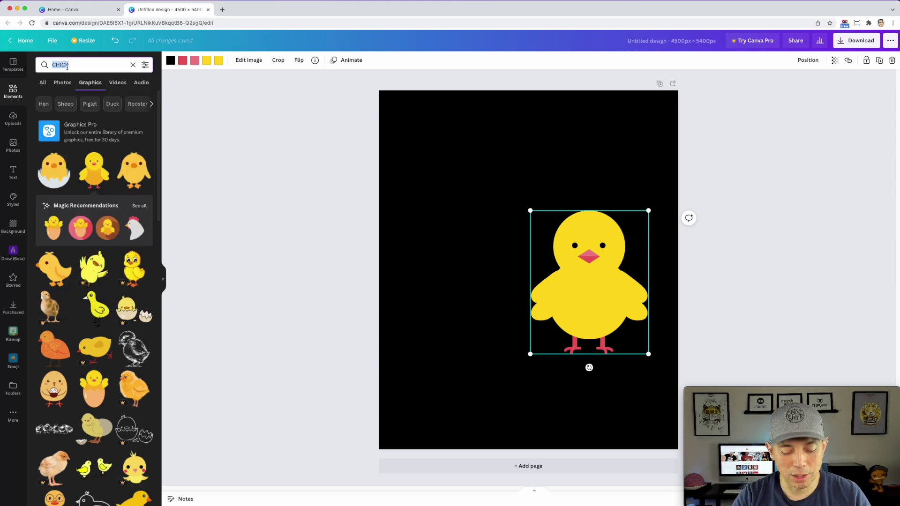
text(SUN)
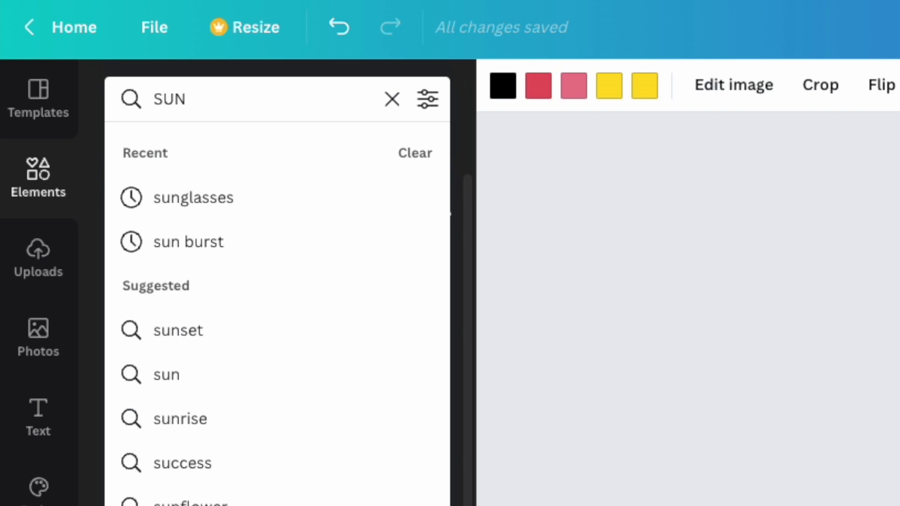
text(GLASSES)
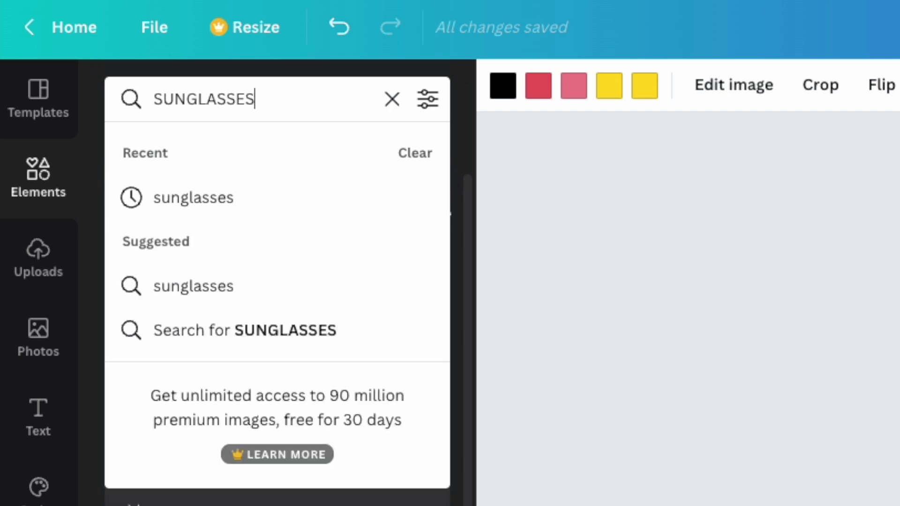
key(Return)
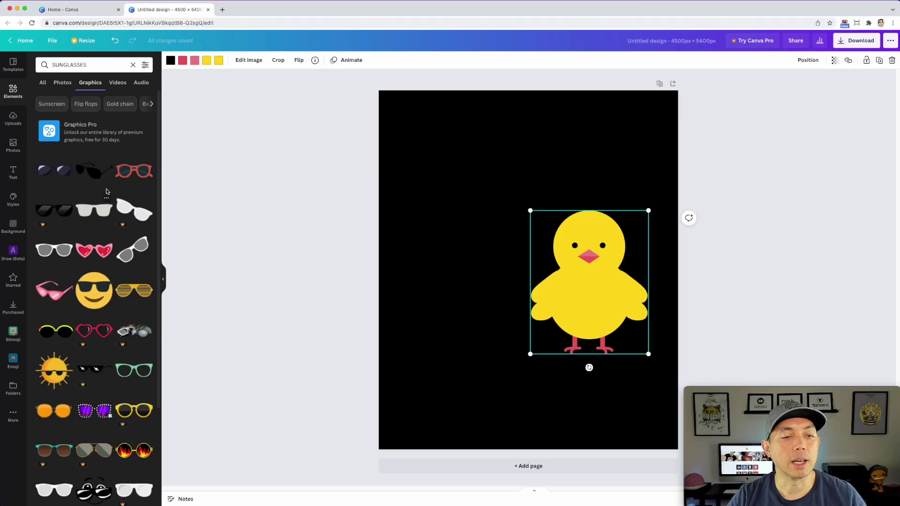
Add the dark sunglasses with shiny lenses, shrink them to fit the chick's head and place them over its eyes
scroll(117, 213, down, 4)
scroll(116, 213, down, 5)
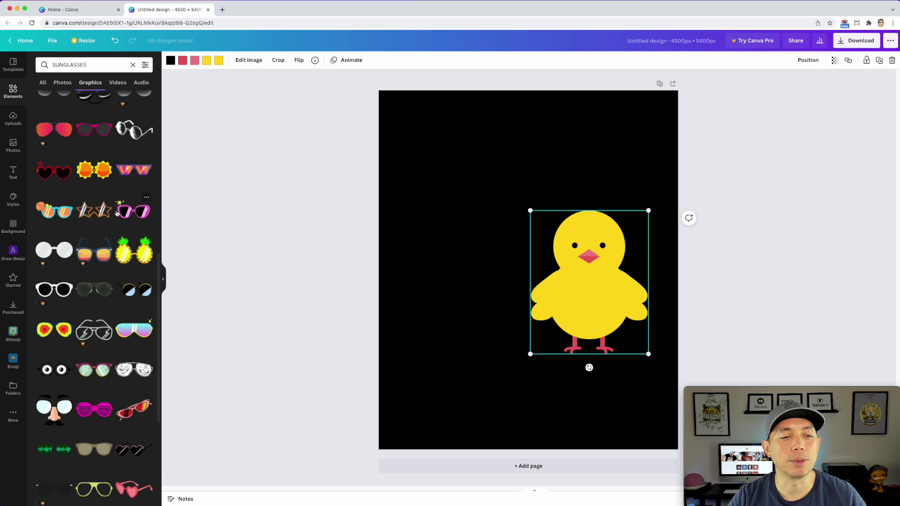
scroll(117, 213, down, 2)
scroll(117, 210, up, 10)
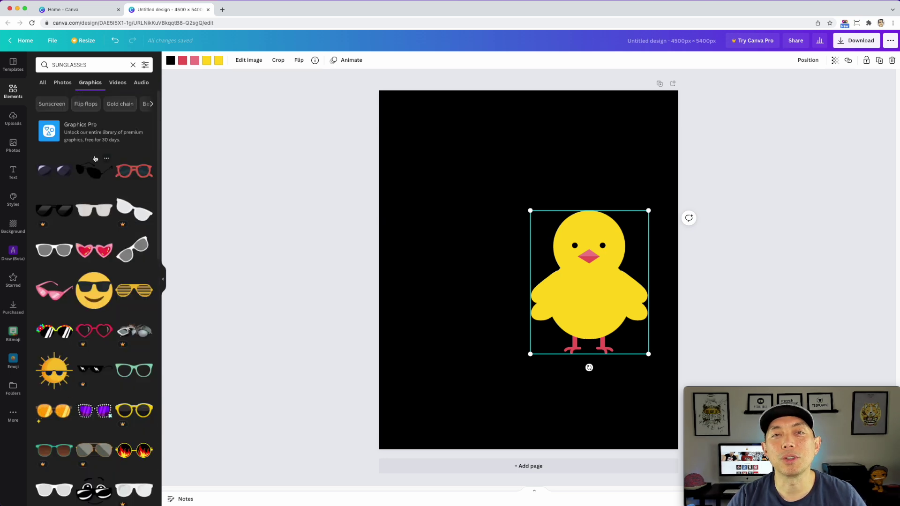
click(50, 175)
drag(576, 261, 649, 237)
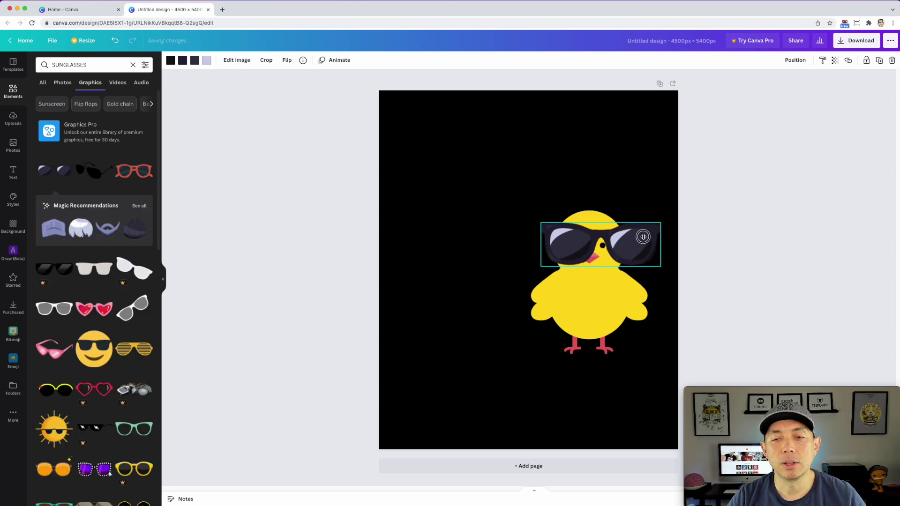
drag(663, 267, 602, 243)
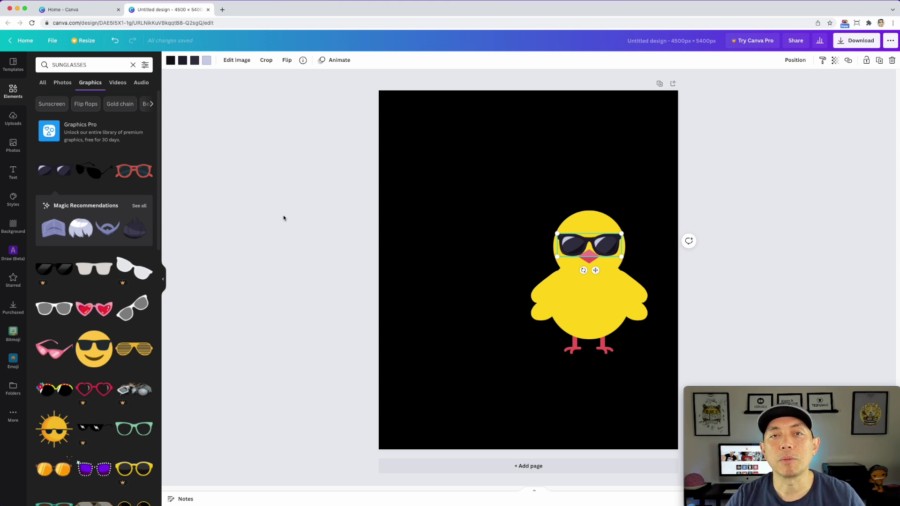
click(316, 222)
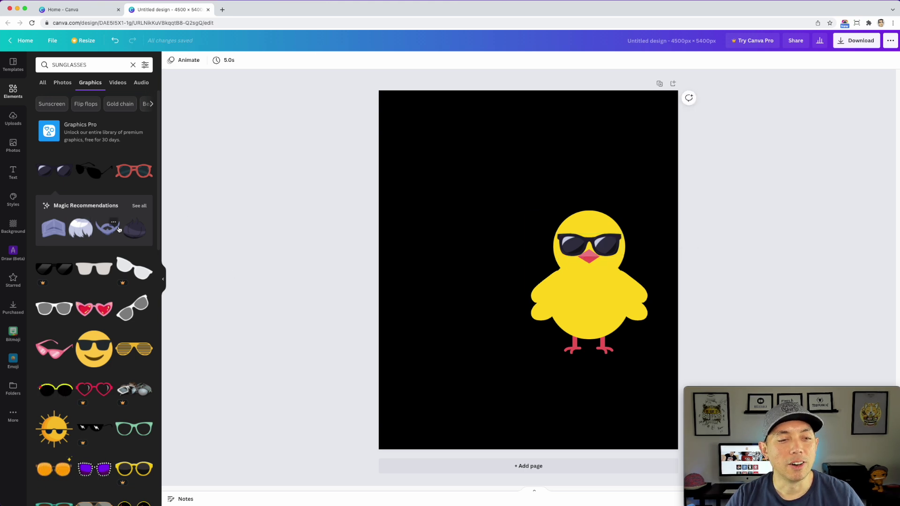
Try the dark tousled hair graphic from the sunglasses' full recommendations, resized to fit the chick's head, and delete it again
click(141, 206)
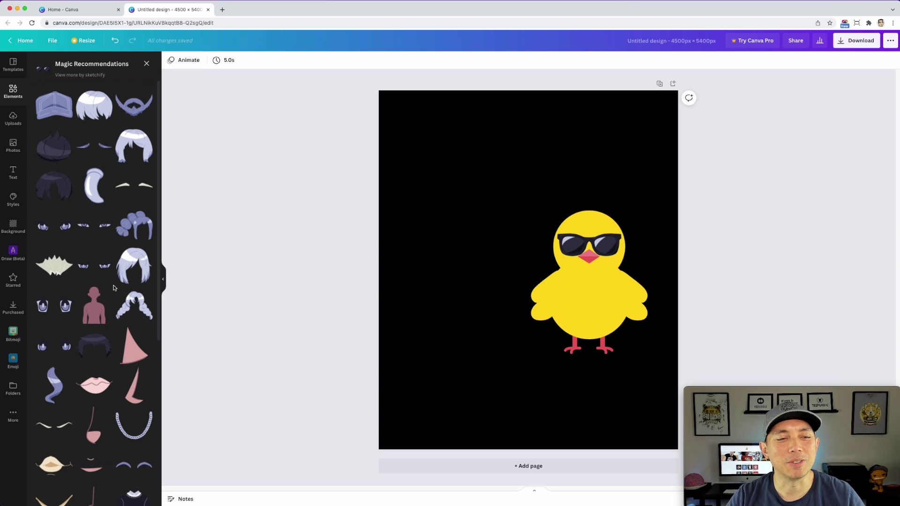
scroll(117, 354, down, 6)
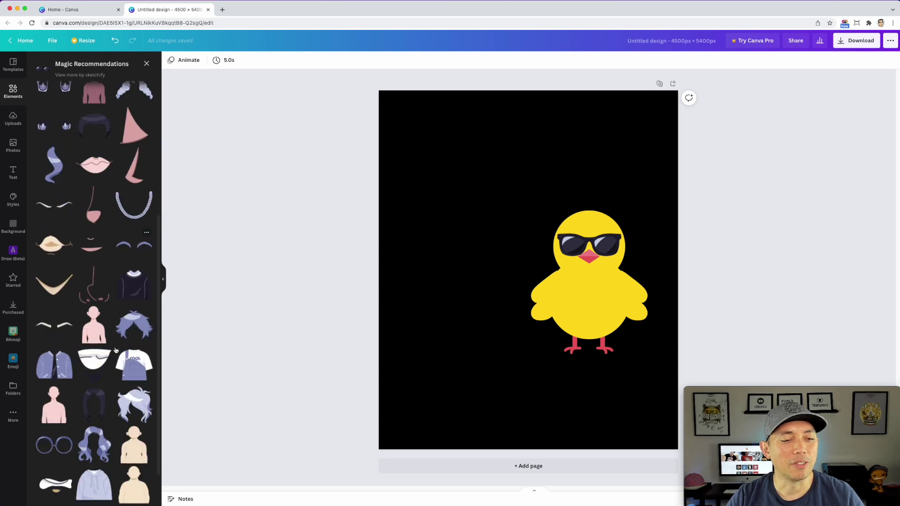
scroll(116, 350, down, 1)
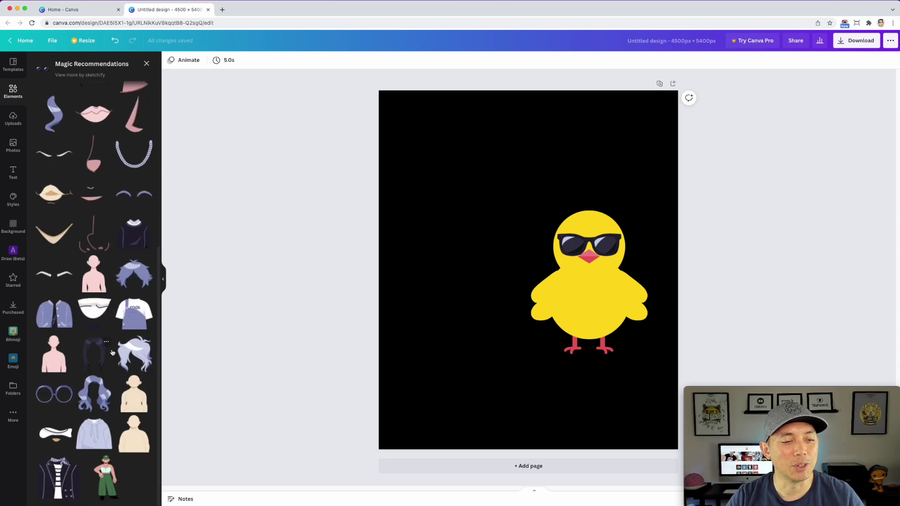
scroll(116, 388, up, 6)
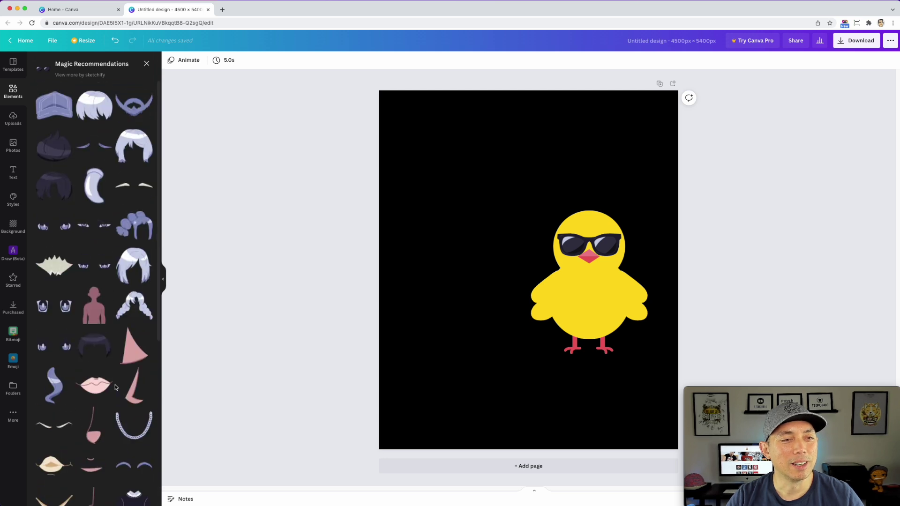
click(54, 148)
drag(510, 279, 589, 193)
drag(664, 237, 596, 219)
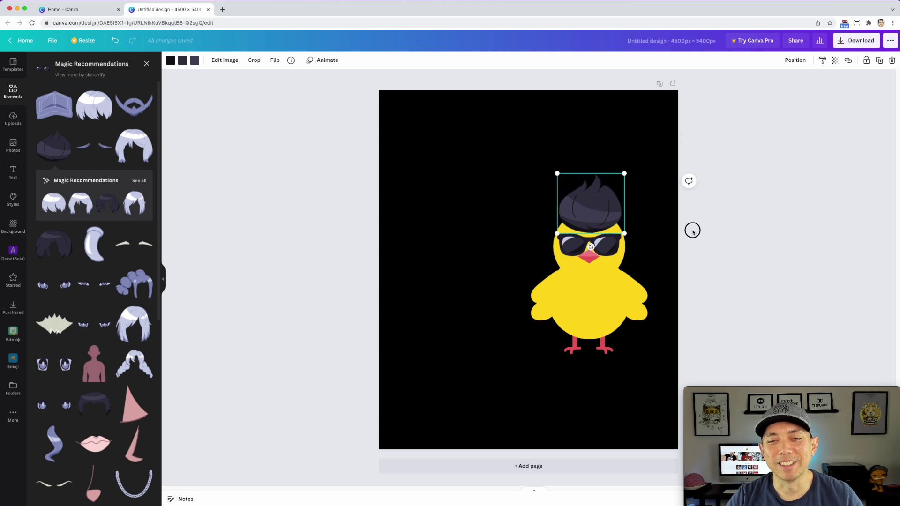
click(761, 291)
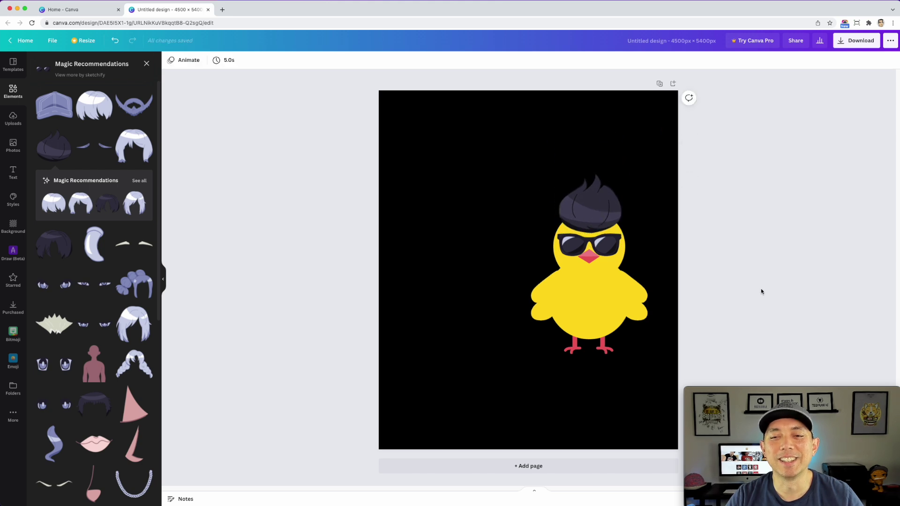
click(597, 206)
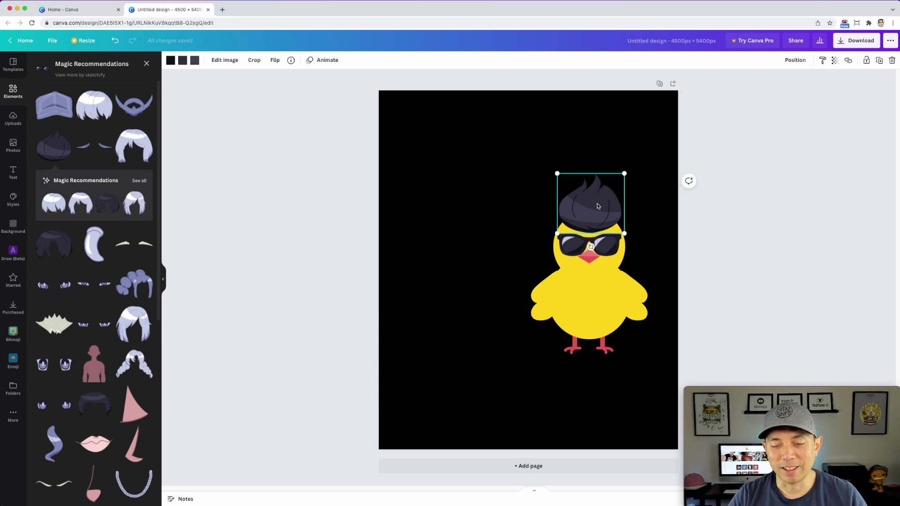
key(Delete)
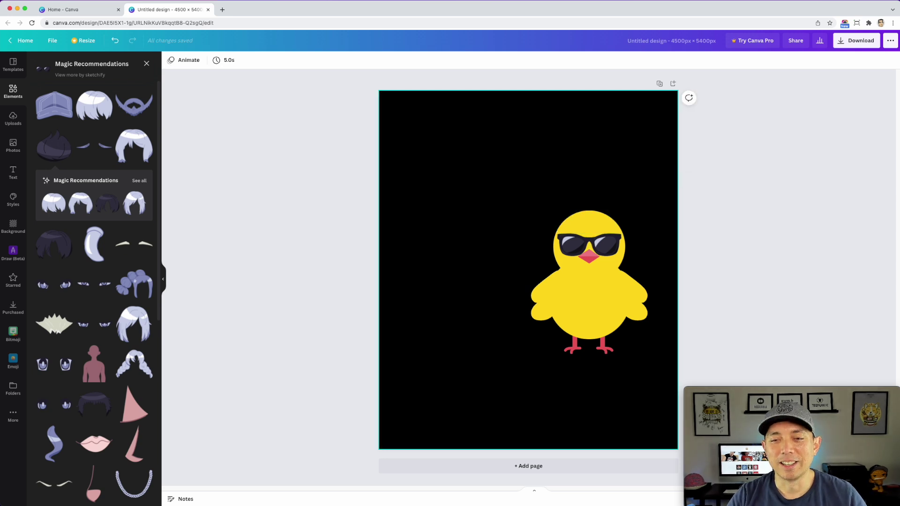
Try the light lavender short hair graphic on the chick's head, delete it and return to the sunglasses search results
click(84, 112)
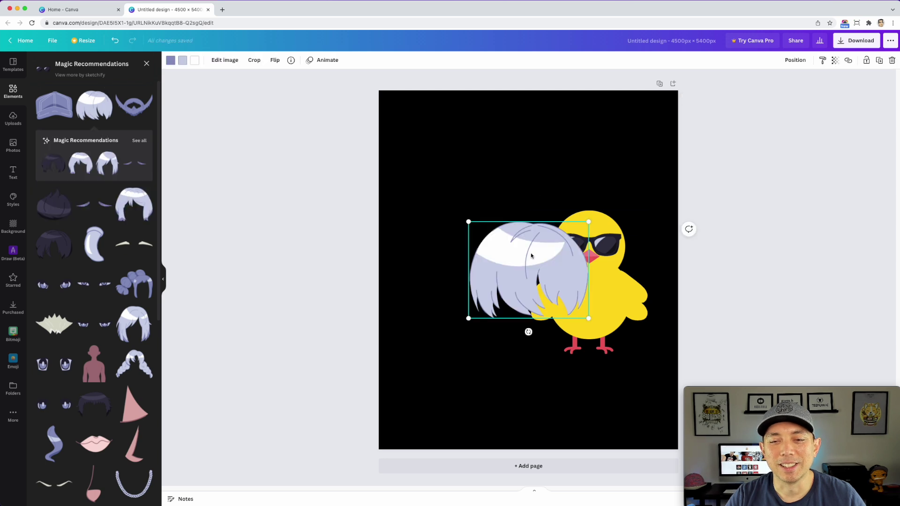
drag(531, 256, 597, 217)
drag(654, 282, 578, 209)
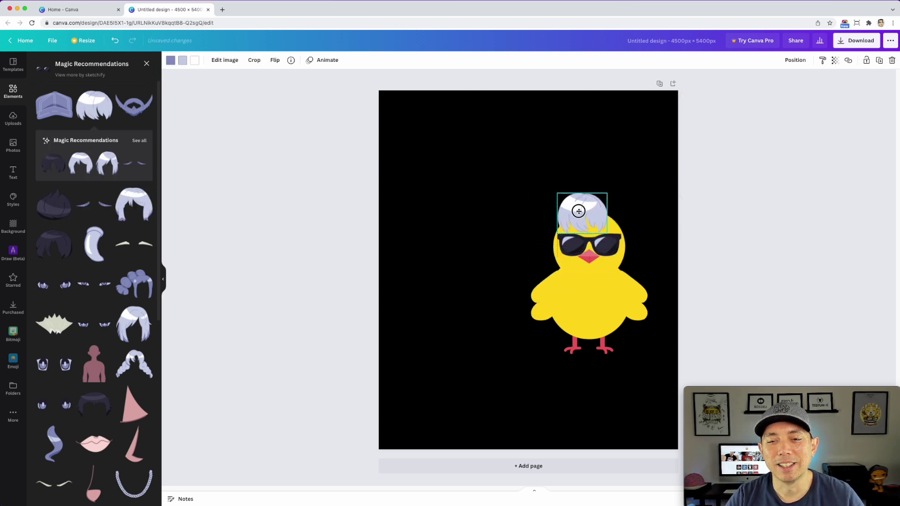
key(Delete)
click(172, 167)
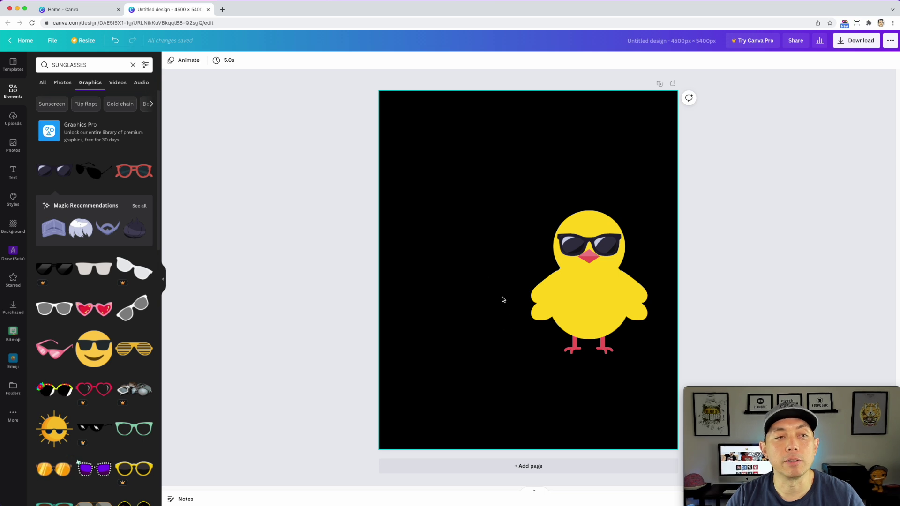
Add the white text "CHICKS", enlarged to about font size 432 and placed above the chick
click(440, 221)
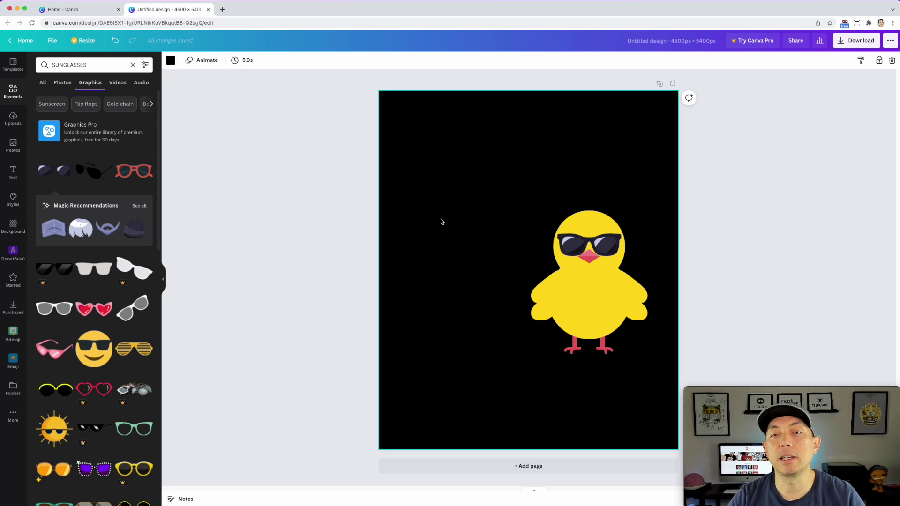
key(t)
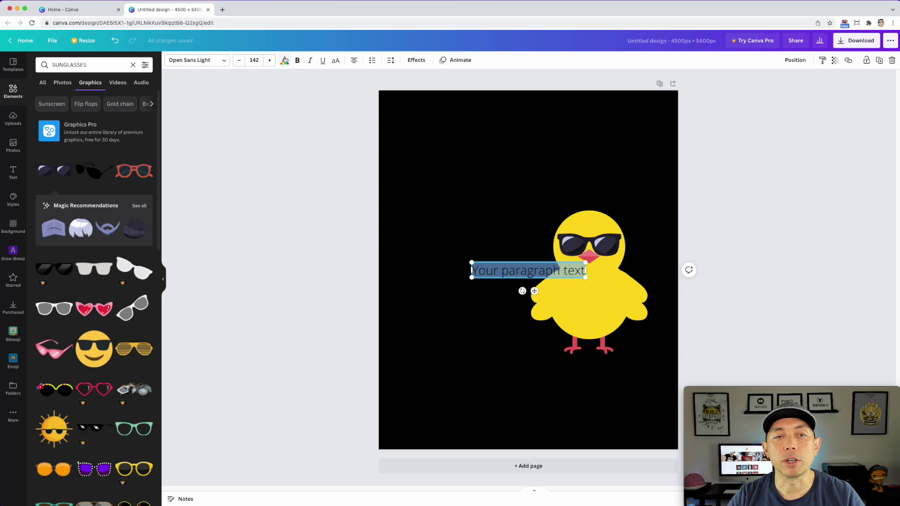
click(285, 60)
click(144, 215)
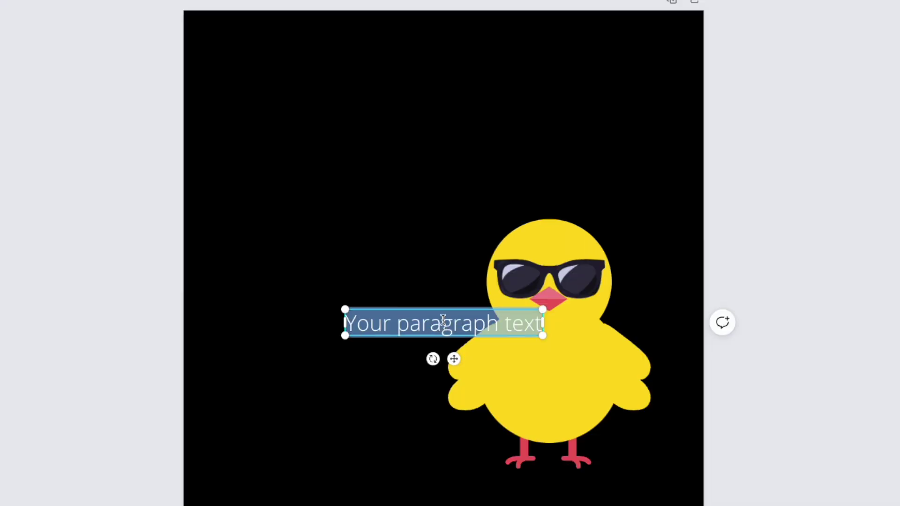
text(CHICKS)
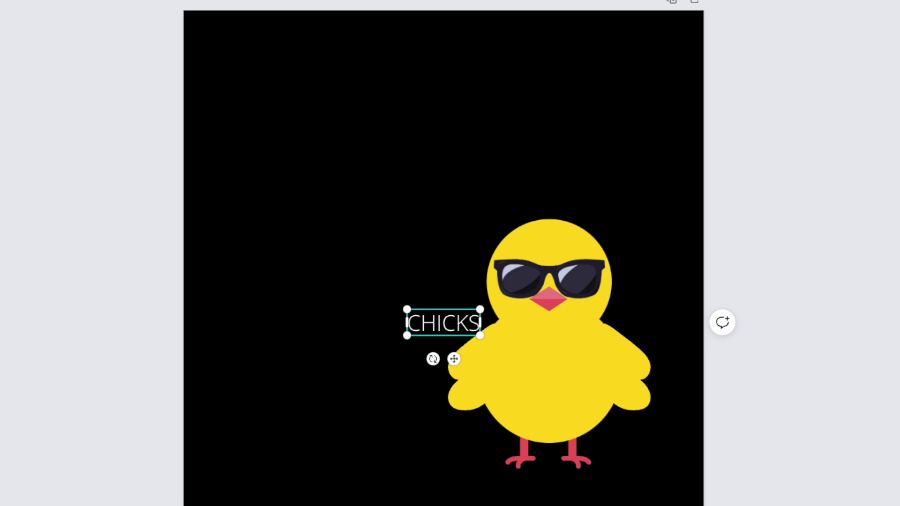
drag(480, 336, 630, 390)
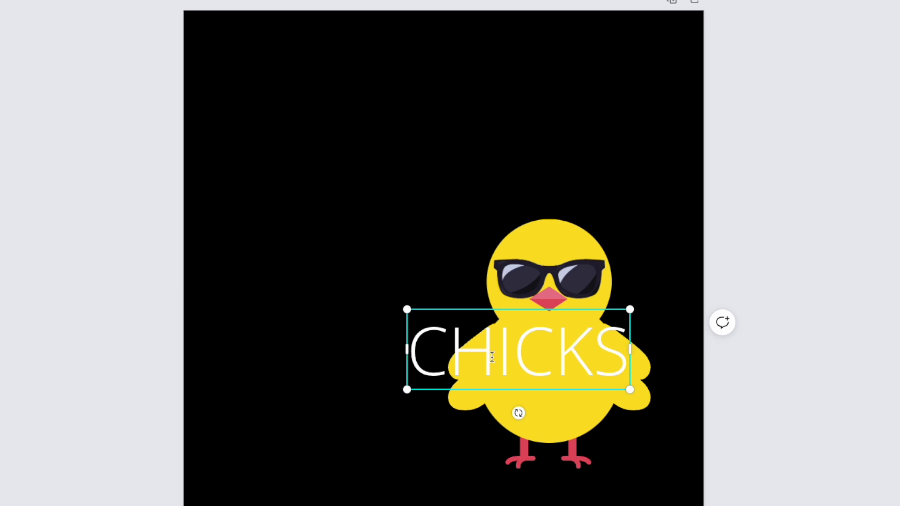
drag(449, 337, 333, 150)
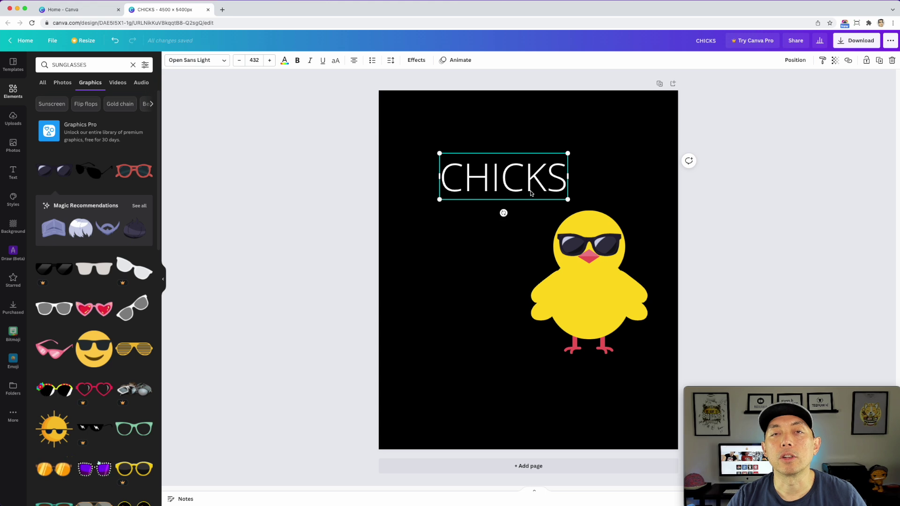
Search the fonts for "FUN" and apply More Sugar Thin to the CHICKS text
double_click(524, 177)
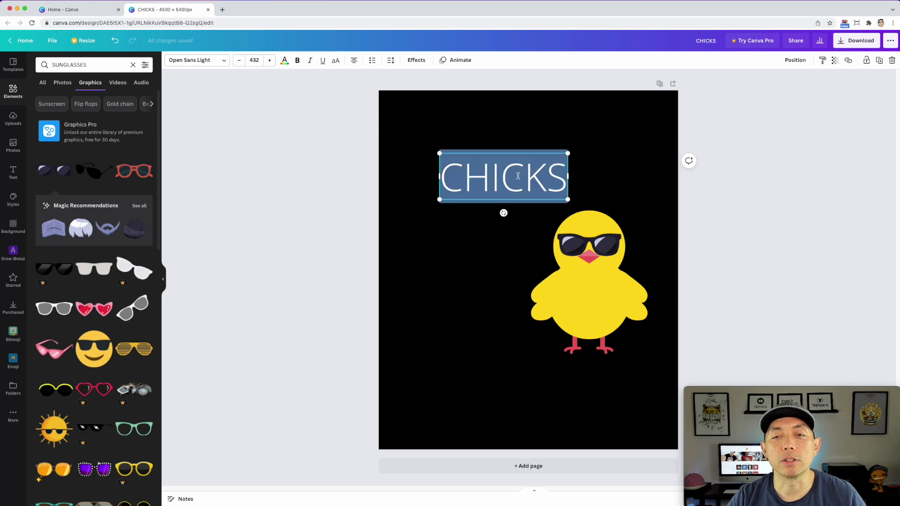
click(203, 61)
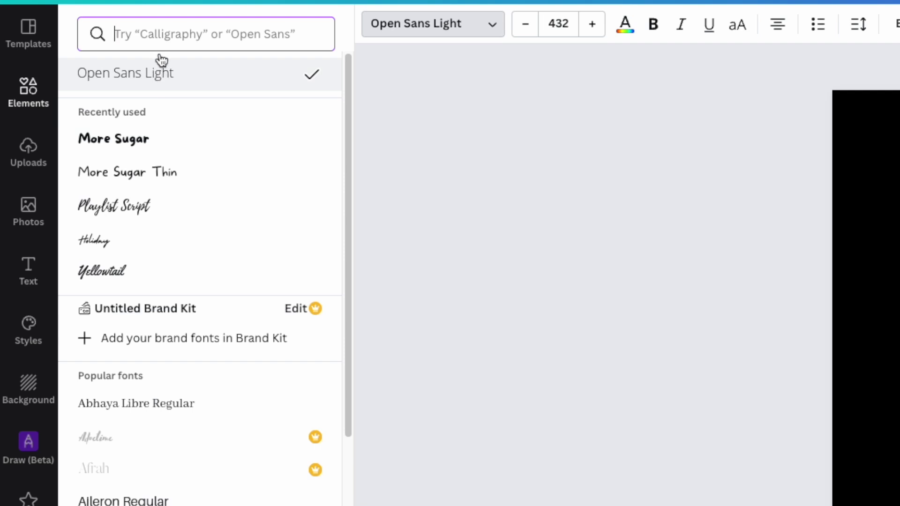
click(167, 35)
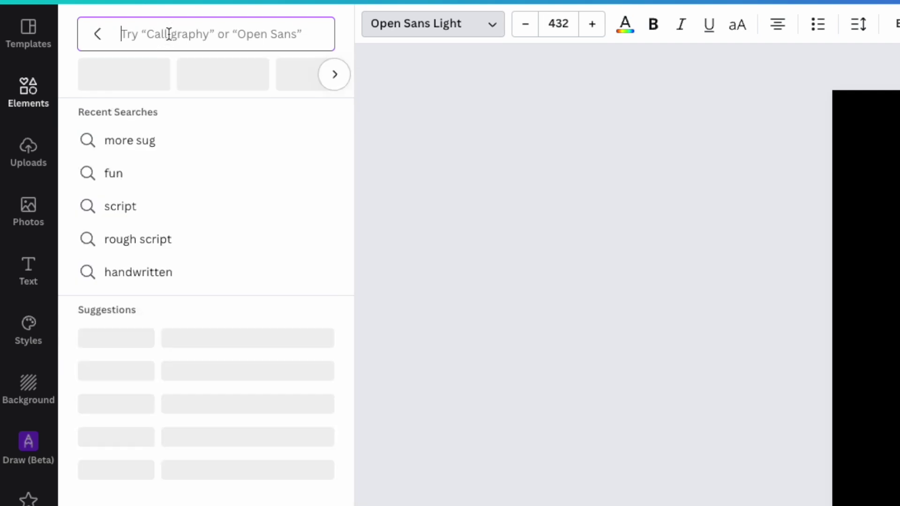
text(FUN)
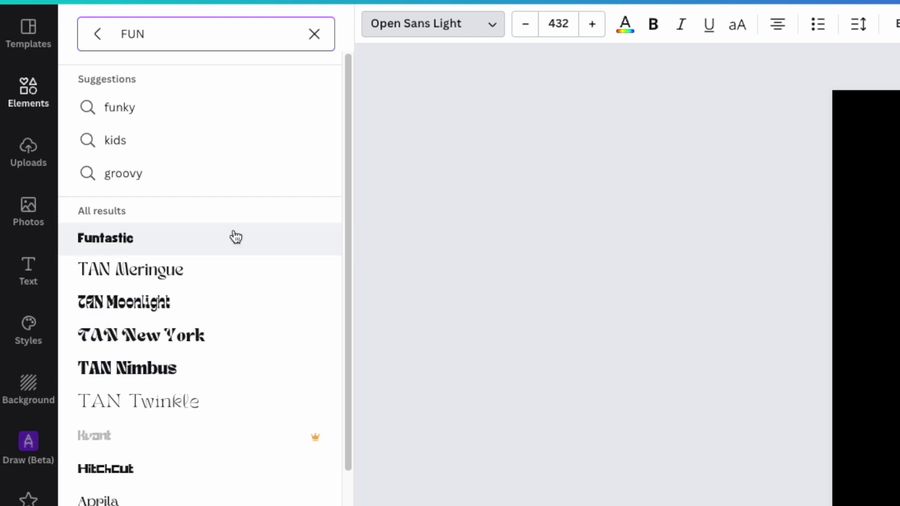
scroll(231, 237, down, 3)
scroll(233, 265, down, 2)
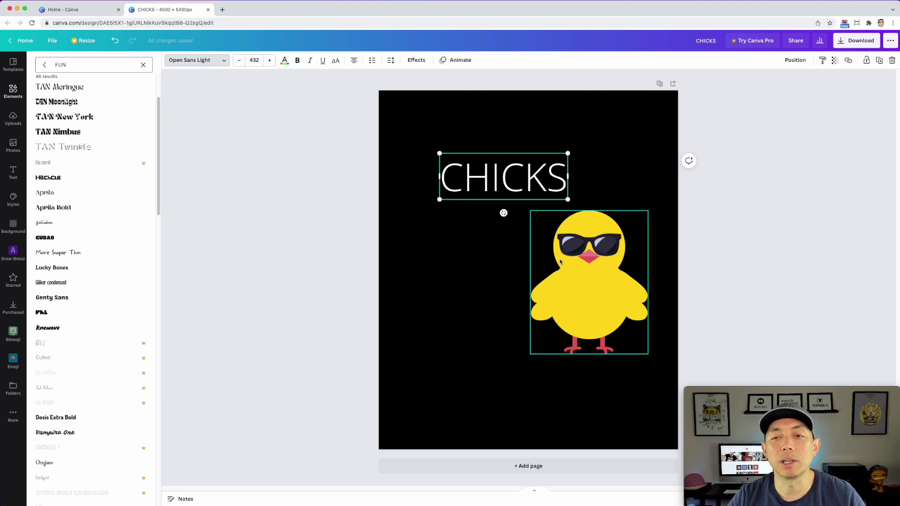
click(53, 254)
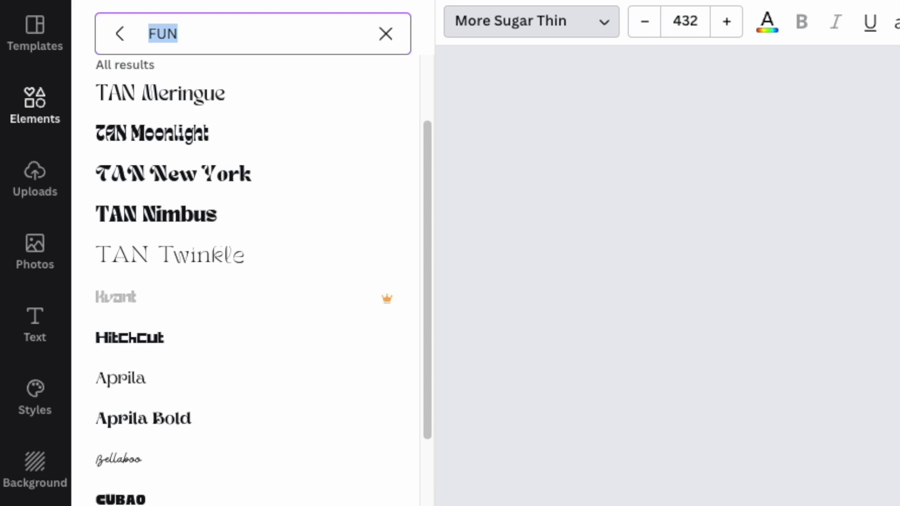
Search the fonts for "MORE", apply More Sugar to the CHICKS text and enlarge it to span most of the page width
text(MOR)
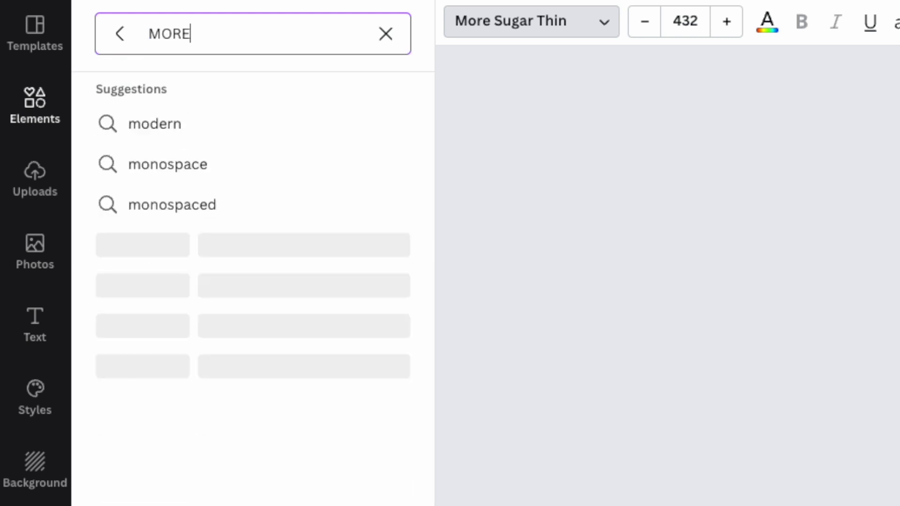
text(E)
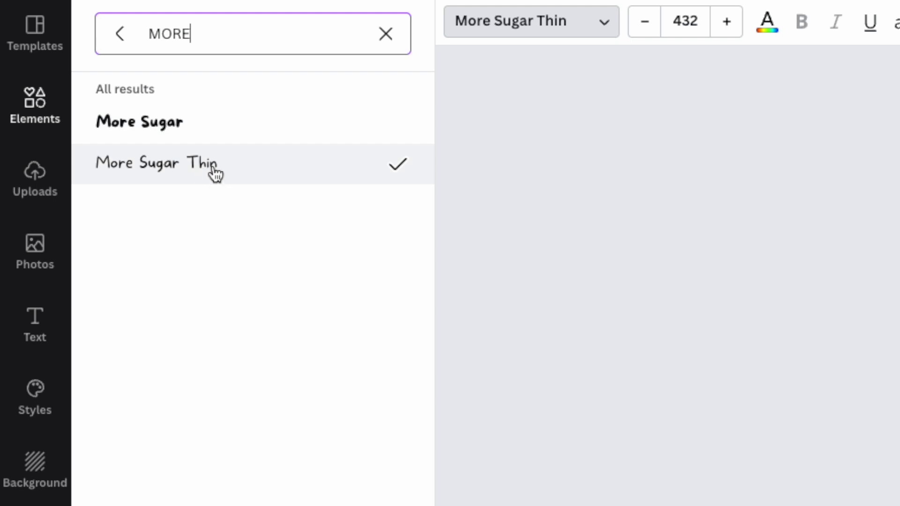
click(165, 131)
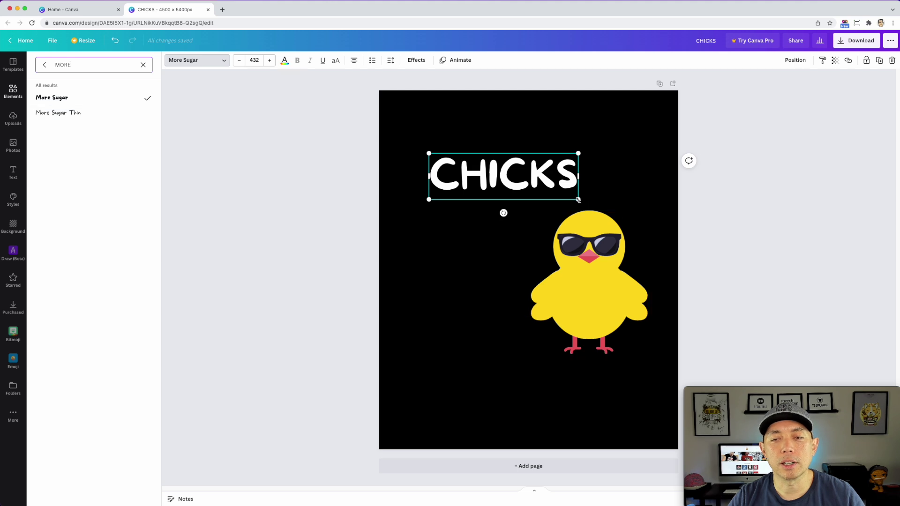
drag(579, 200, 639, 218)
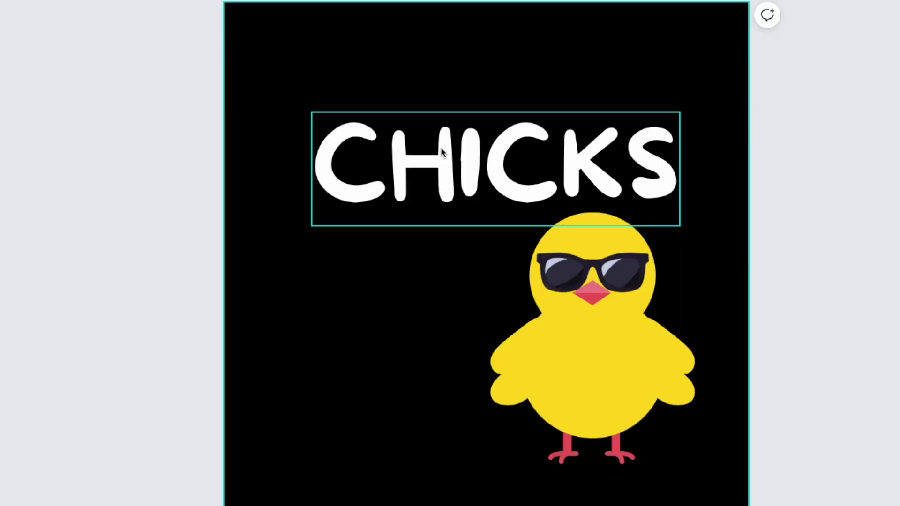
Duplicate the CHICKS text twice below the original and change the copies to "DIG" and "ME"
click(442, 148)
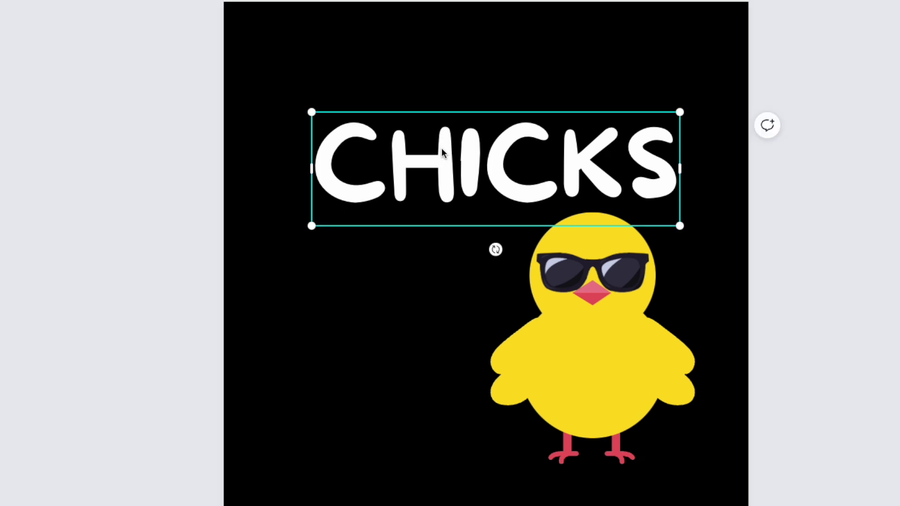
drag(442, 148, 396, 370)
click(366, 244)
click(366, 243)
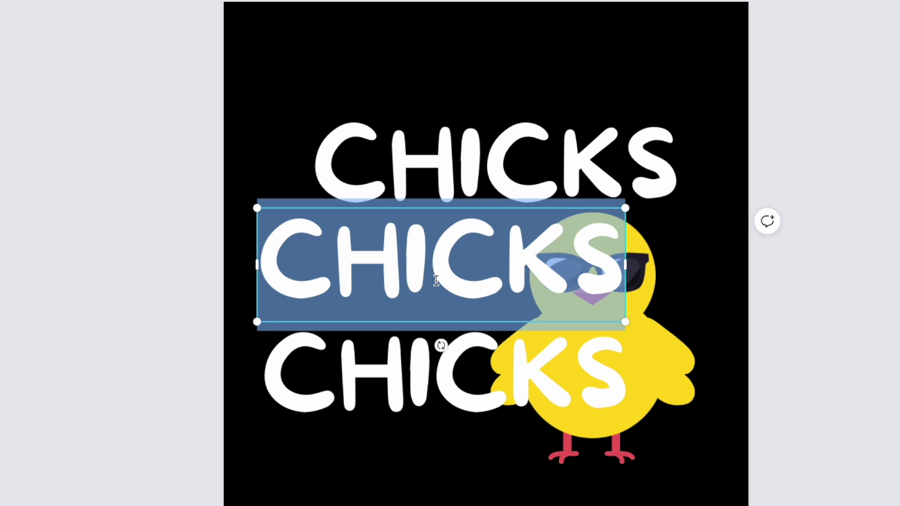
text(DIG)
click(409, 366)
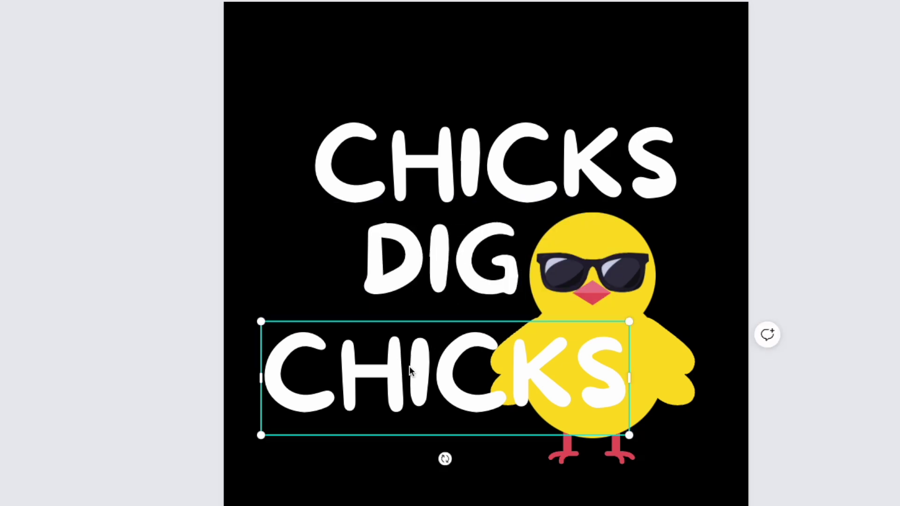
double_click(409, 366)
text(ME)
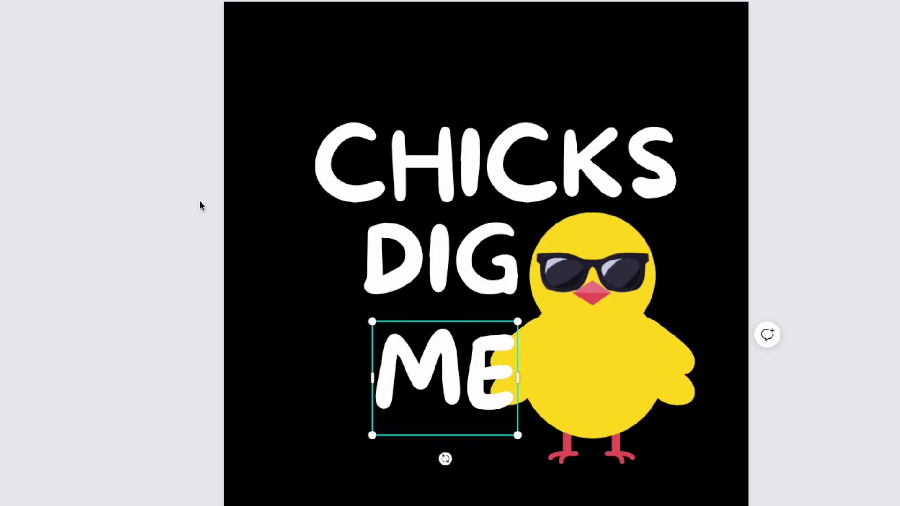
Enlarge the DIG text and position it under the start of CHICKS, with ME moved beneath it beside the chick
click(409, 218)
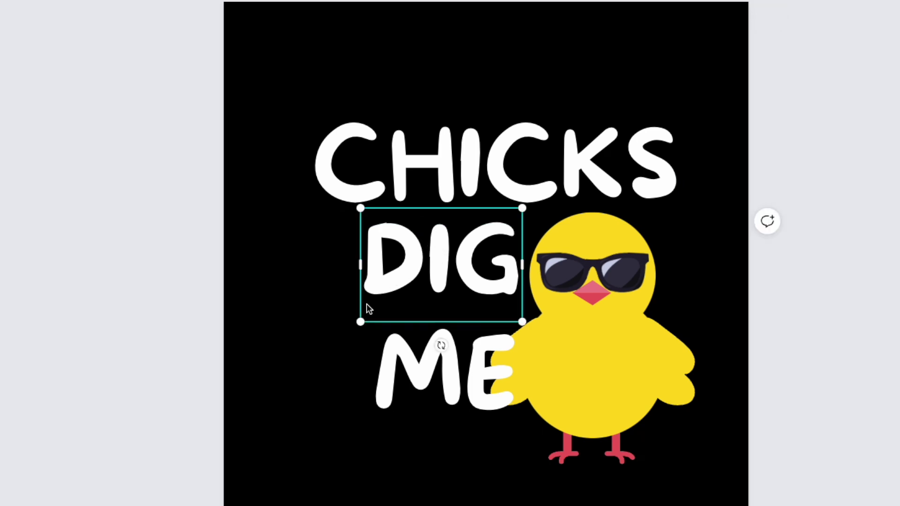
drag(361, 210, 312, 174)
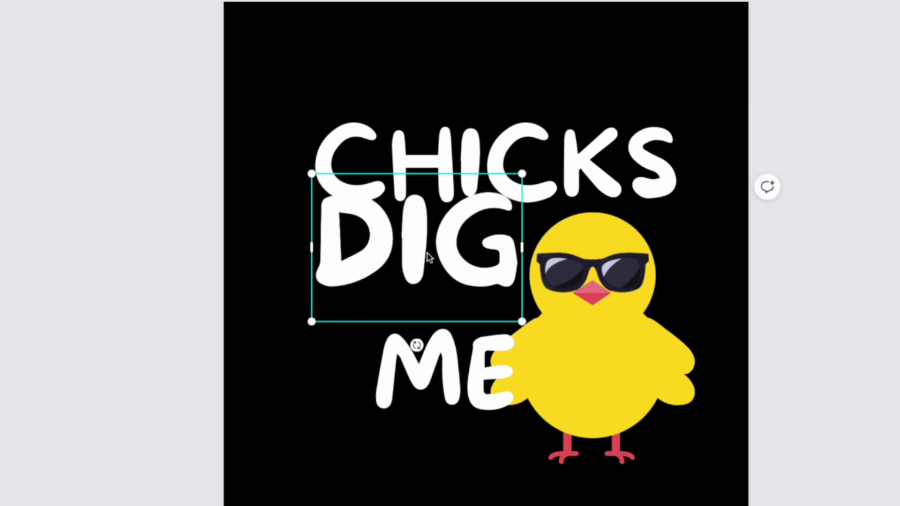
drag(432, 259, 435, 286)
click(455, 361)
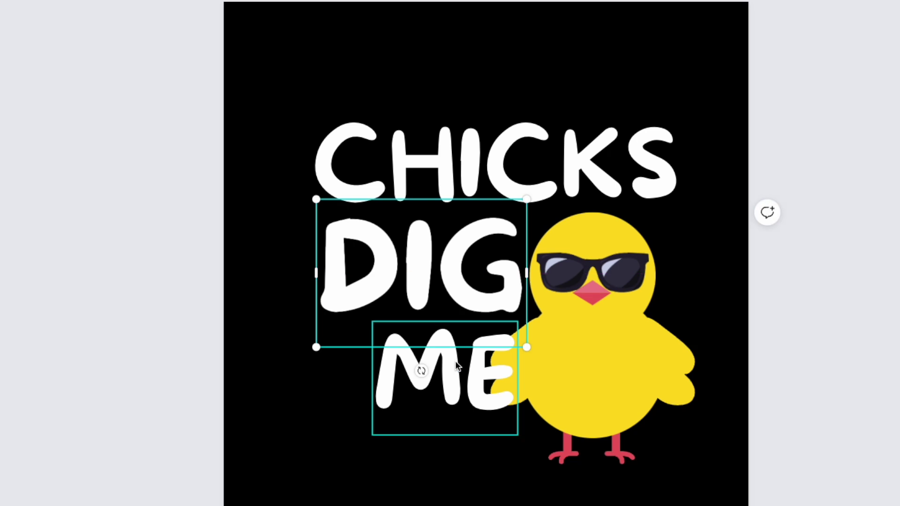
drag(453, 380, 403, 372)
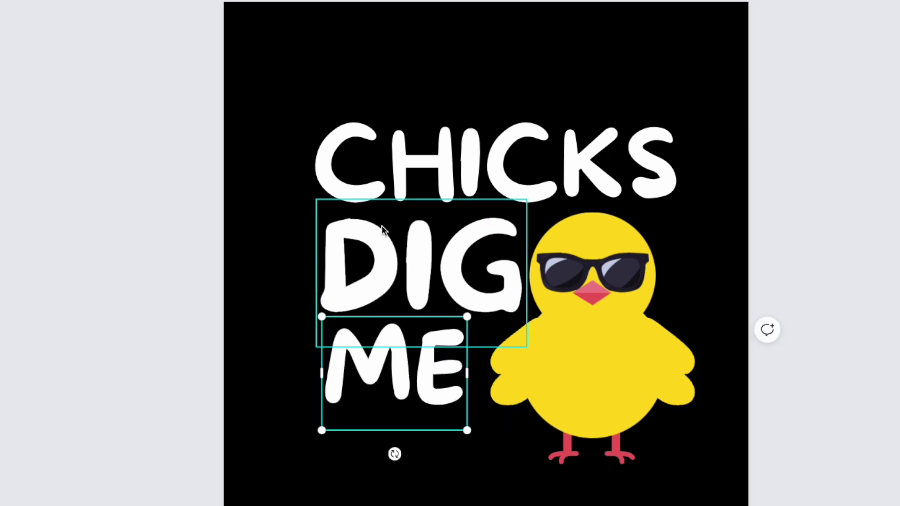
Enlarge the ME text to nearly the width of DIG and align it directly beneath DIG, beside the chick
drag(466, 427, 503, 458)
drag(418, 364, 412, 357)
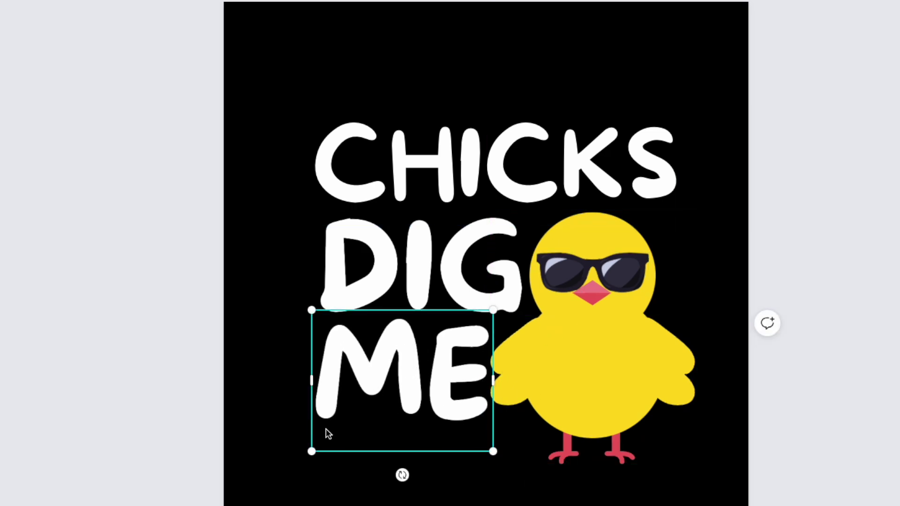
drag(310, 451, 316, 449)
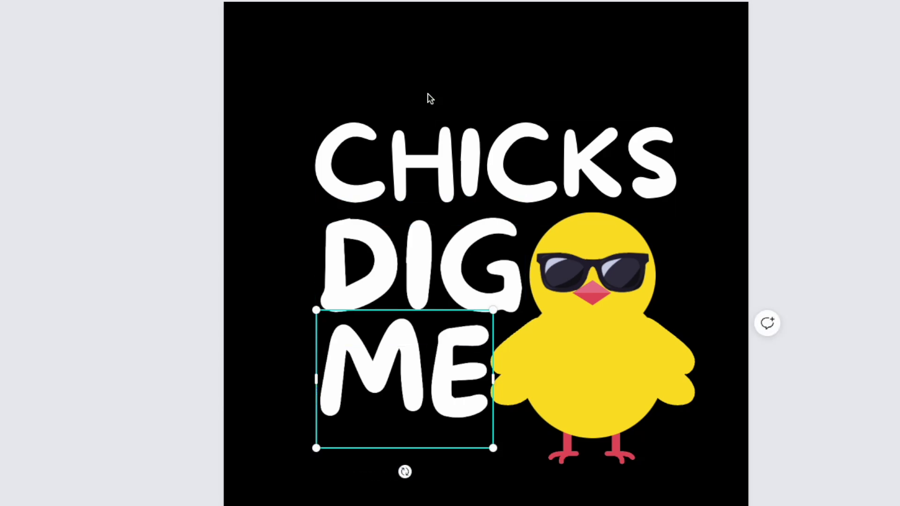
click(405, 58)
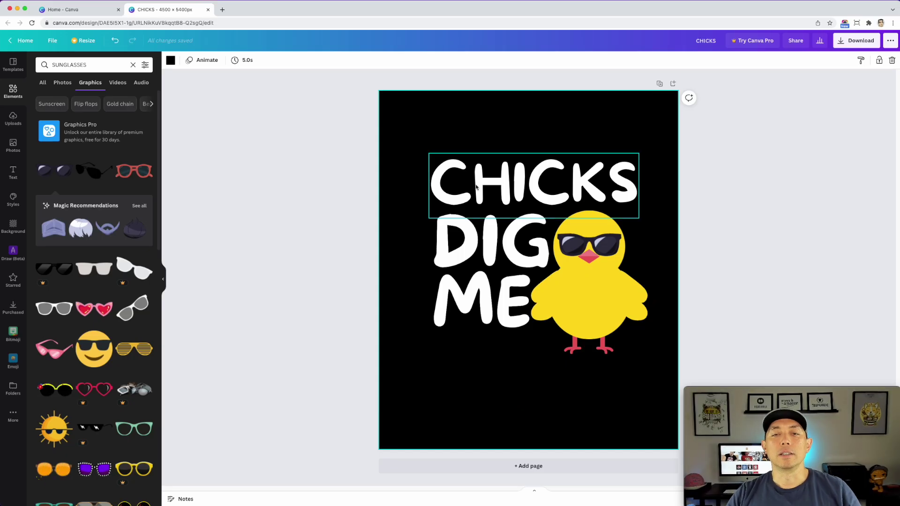
Select the three words together with the chick and move them as a group to the middle of the page
drag(364, 150, 654, 369)
drag(615, 295, 604, 321)
click(703, 174)
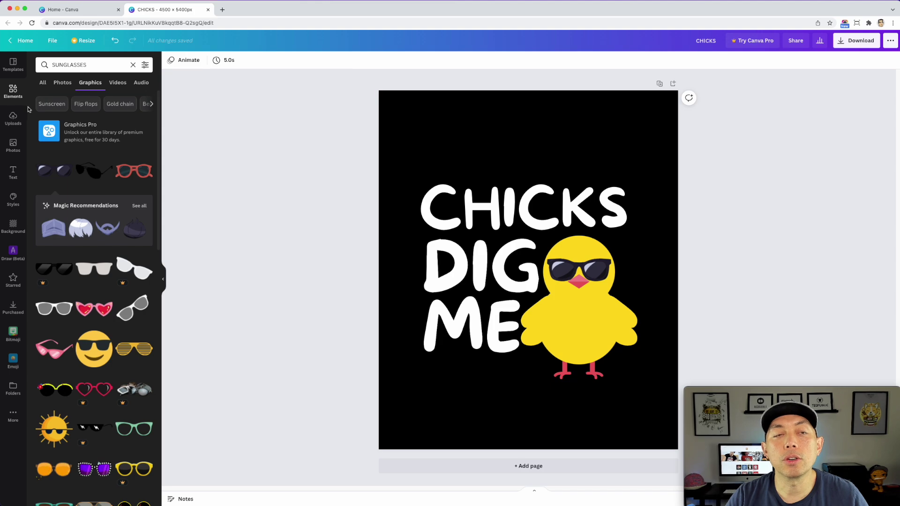
Search the graphics elements for "DOODLE"
double_click(68, 65)
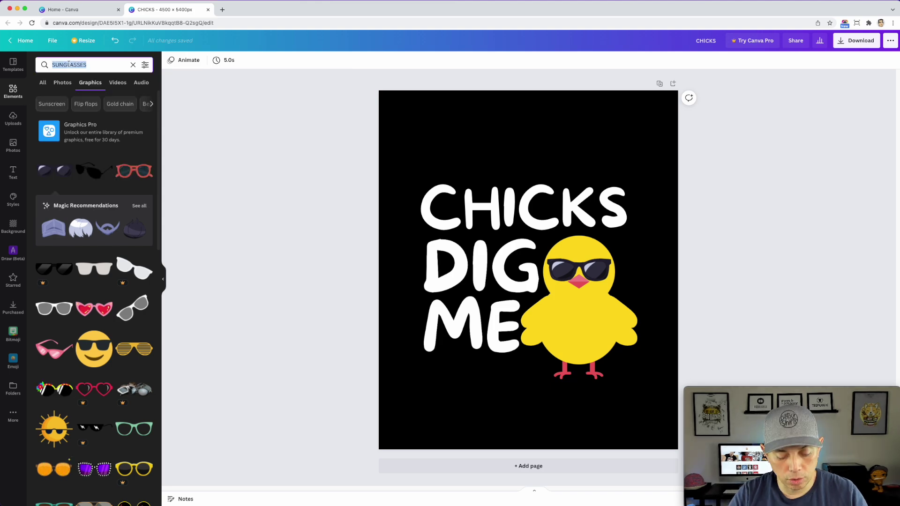
text(DOODLE)
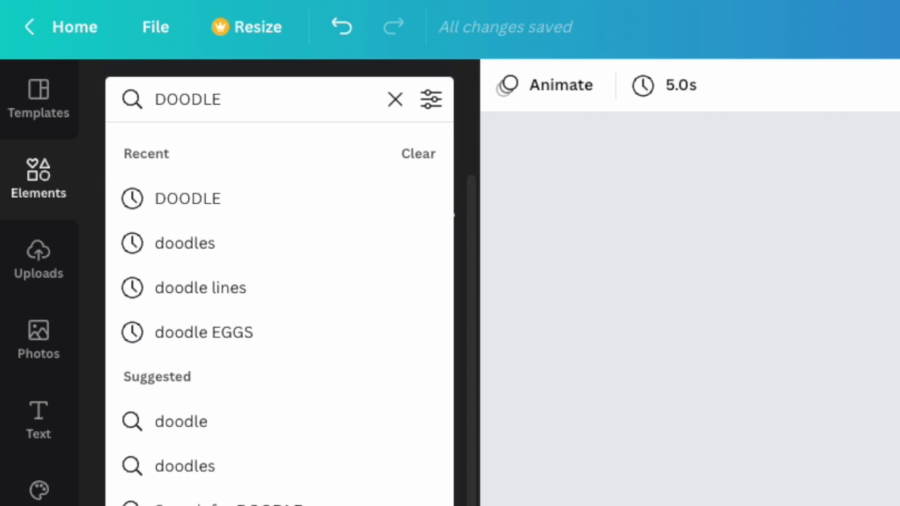
key(Return)
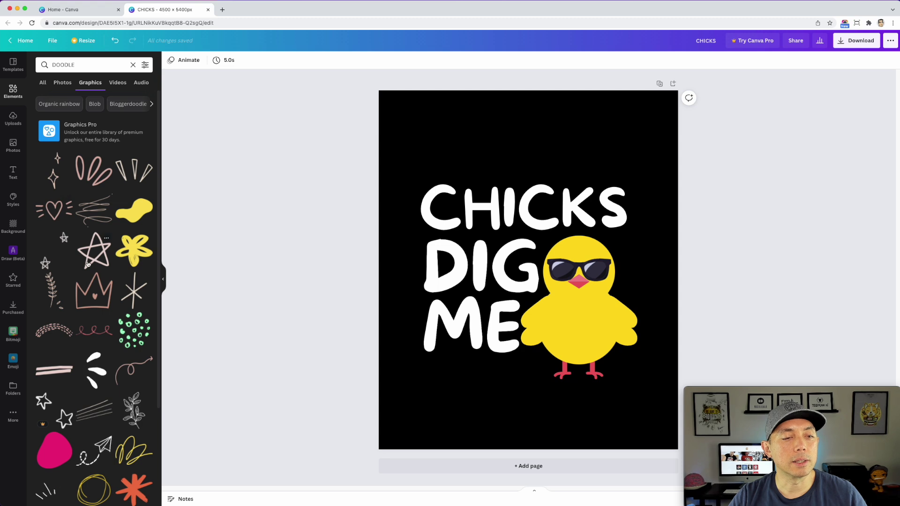
Add the outlined star doodle, bring it to the front and place it small between ME and the chick's foot
click(93, 257)
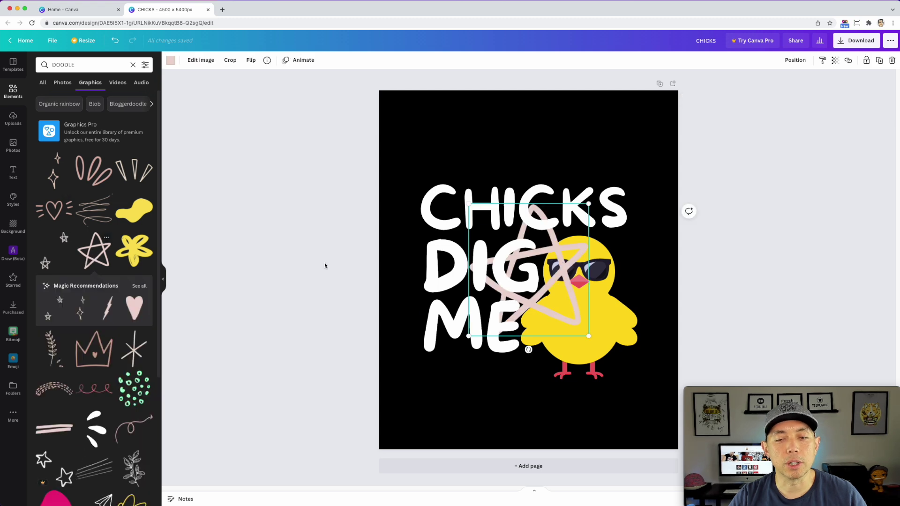
click(796, 60)
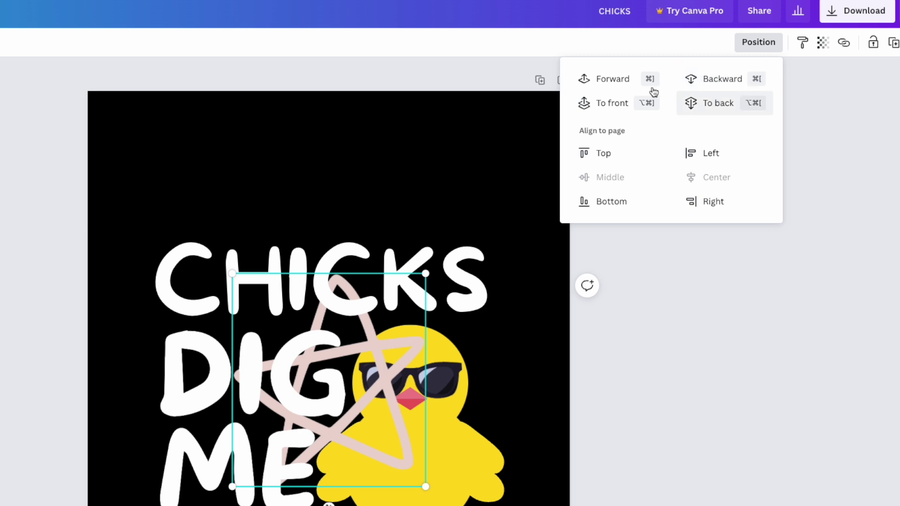
click(600, 79)
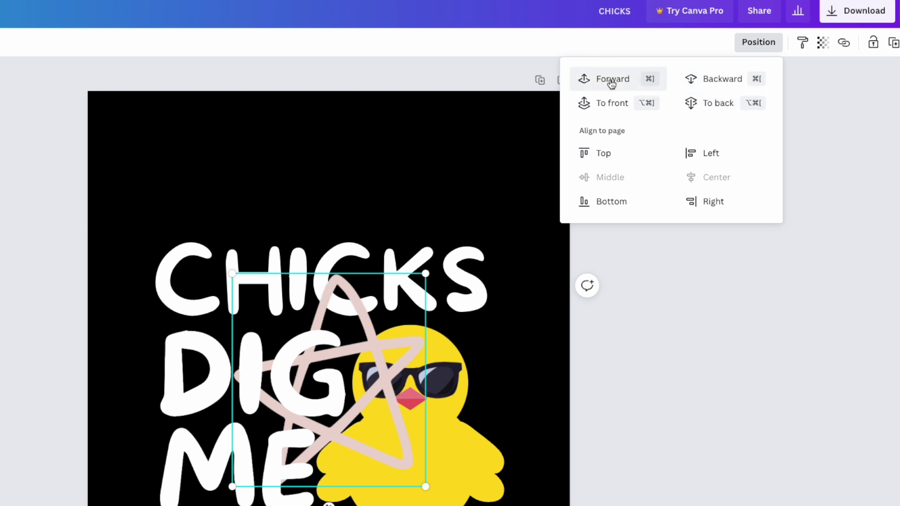
click(605, 105)
mouse_move(425, 272)
mouse_down()
mouse_move(354, 337)
mouse_move(519, 281)
mouse_move(505, 295)
mouse_move(526, 361)
mouse_move(542, 374)
mouse_move(534, 365)
mouse_up()
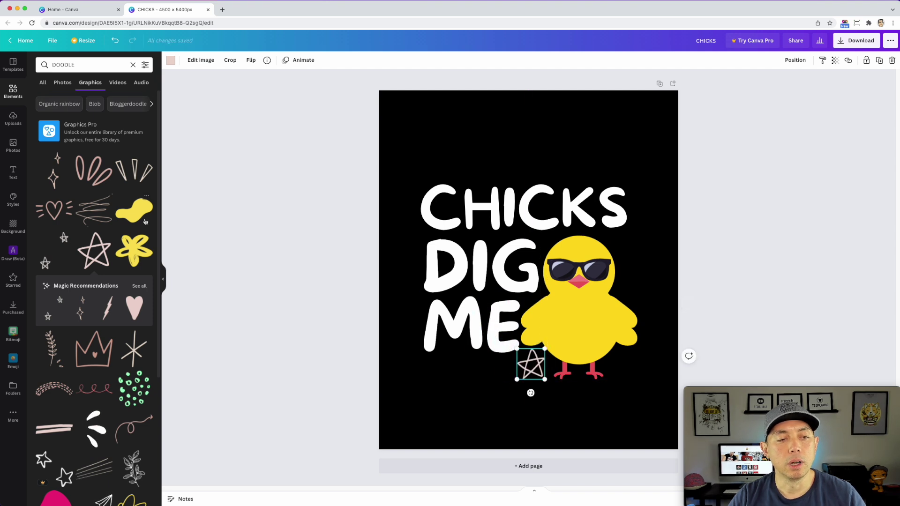
Add the crown doodle with the heart, shrink it to about half size and center it above CHICKS
click(99, 355)
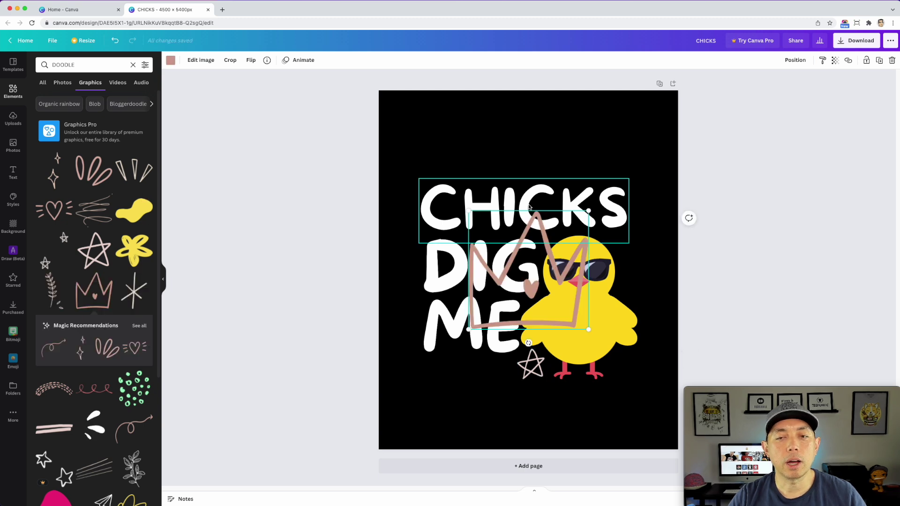
drag(571, 267, 589, 154)
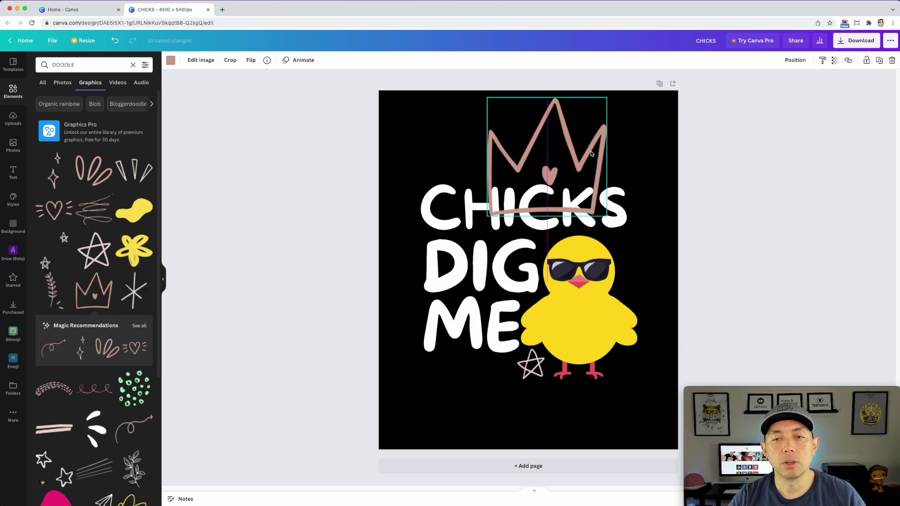
mouse_move(608, 98)
mouse_down()
mouse_move(555, 136)
mouse_move(547, 157)
mouse_up()
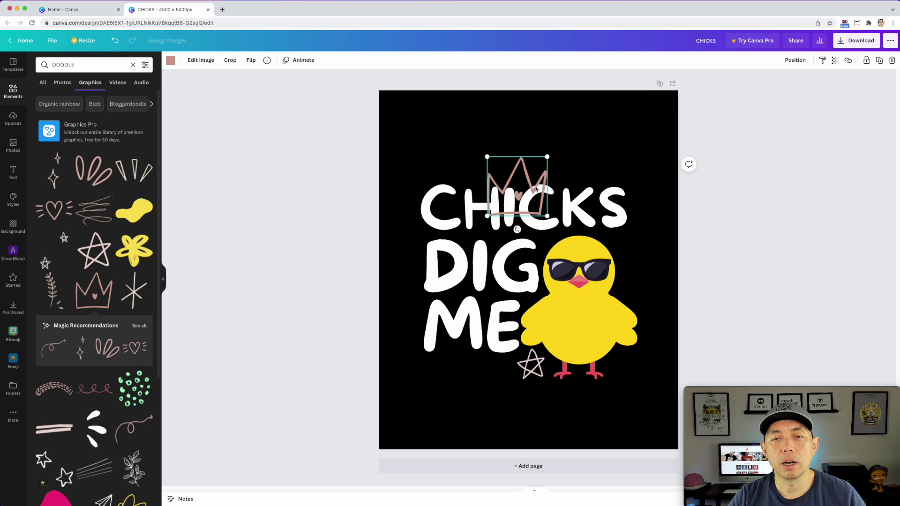
drag(532, 189, 542, 159)
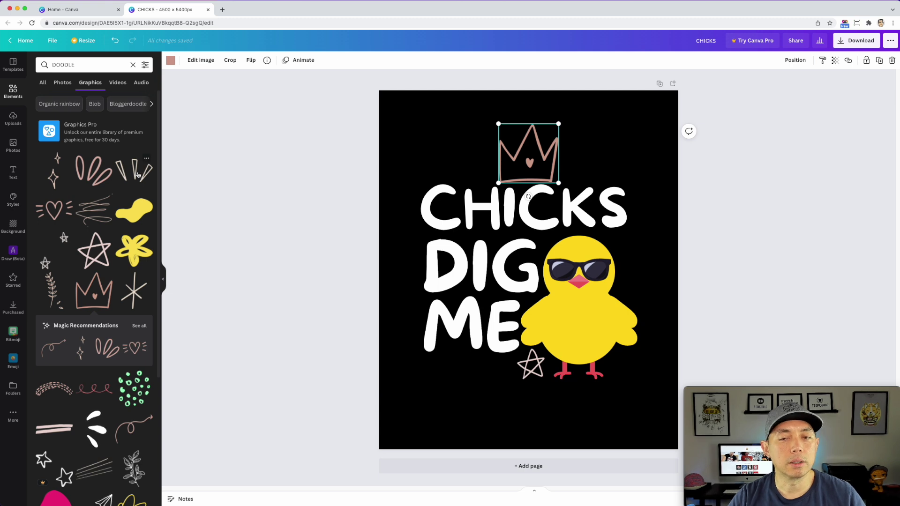
Add the three-loop burst doodle, shrunk and rotated to radiate outward beside the chick's head, below the end of CHICKS
click(95, 171)
mouse_move(587, 321)
mouse_down()
mouse_move(488, 267)
mouse_move(485, 237)
mouse_move(481, 261)
mouse_move(467, 256)
mouse_up()
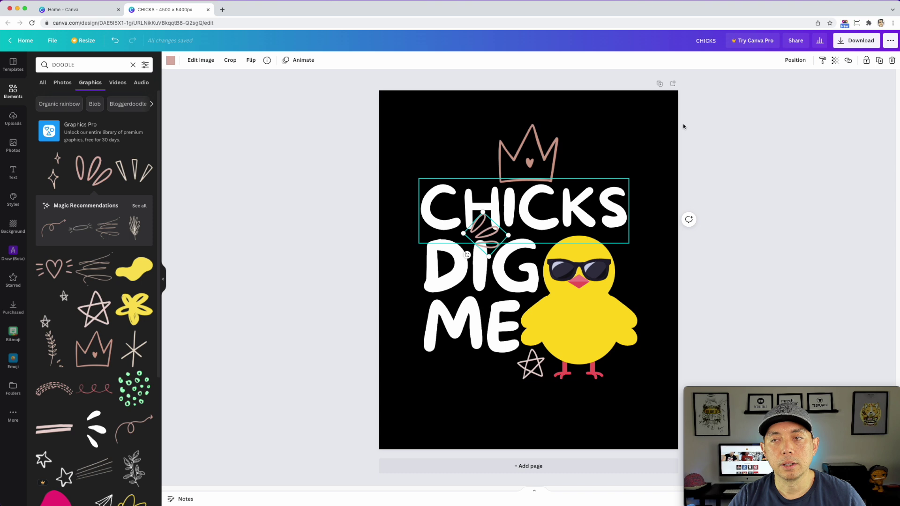
click(797, 61)
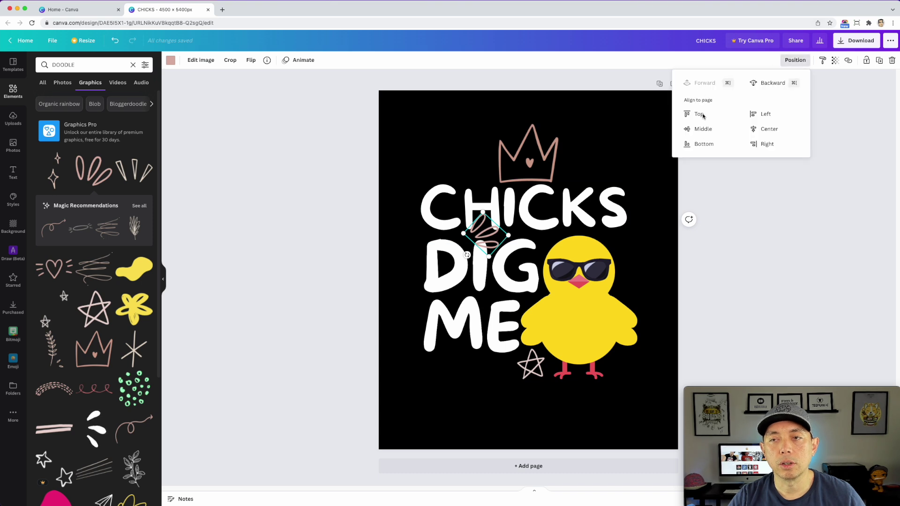
mouse_move(501, 233)
mouse_down()
mouse_move(631, 249)
mouse_move(632, 257)
mouse_up()
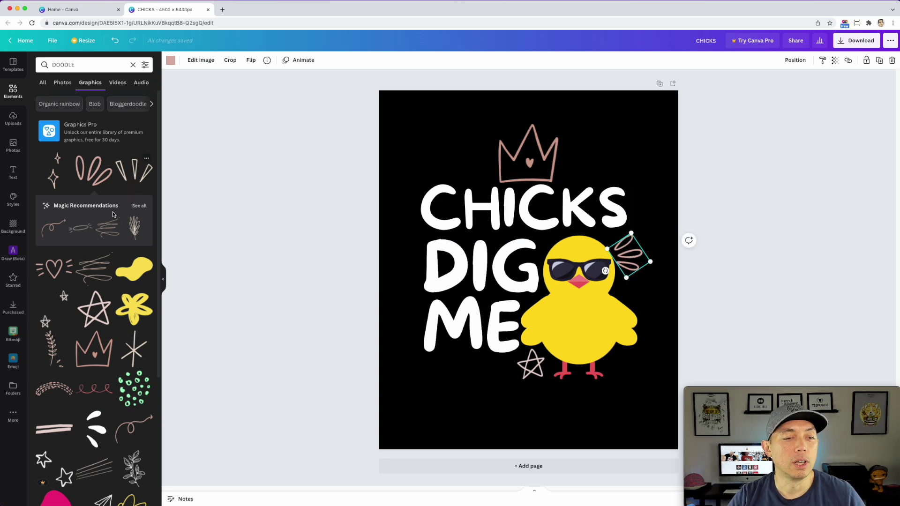
Show all recommendations for the burst doodle, add the scribbled lightning bolt and rotate it to underline ME
scroll(92, 249, down, 5)
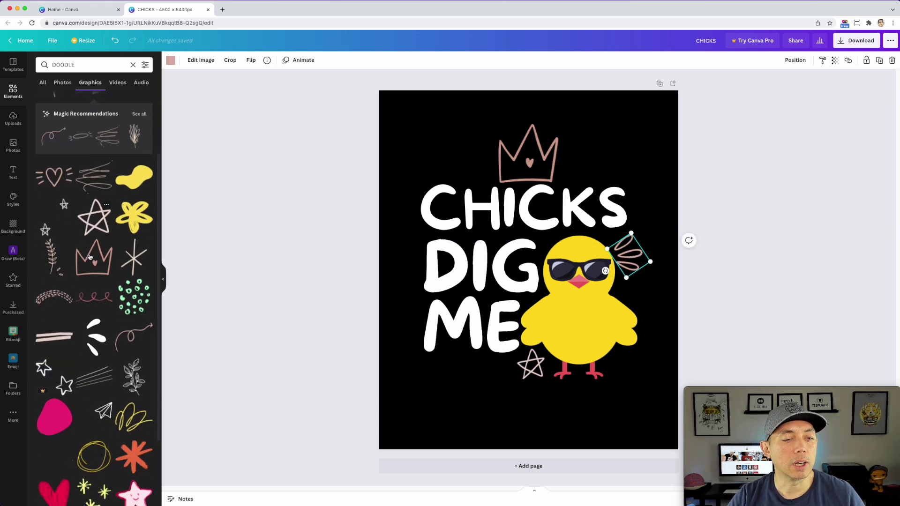
scroll(91, 260, up, 2)
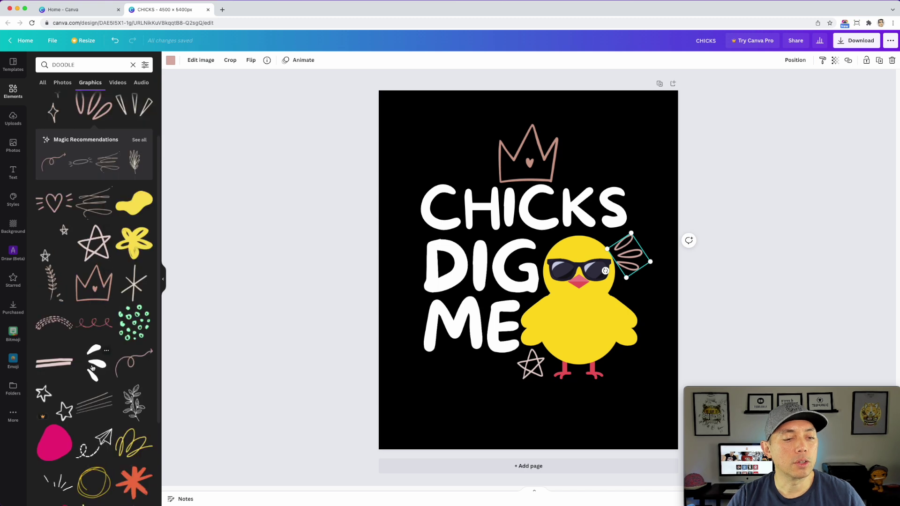
scroll(86, 273, up, 1)
scroll(86, 273, up, 3)
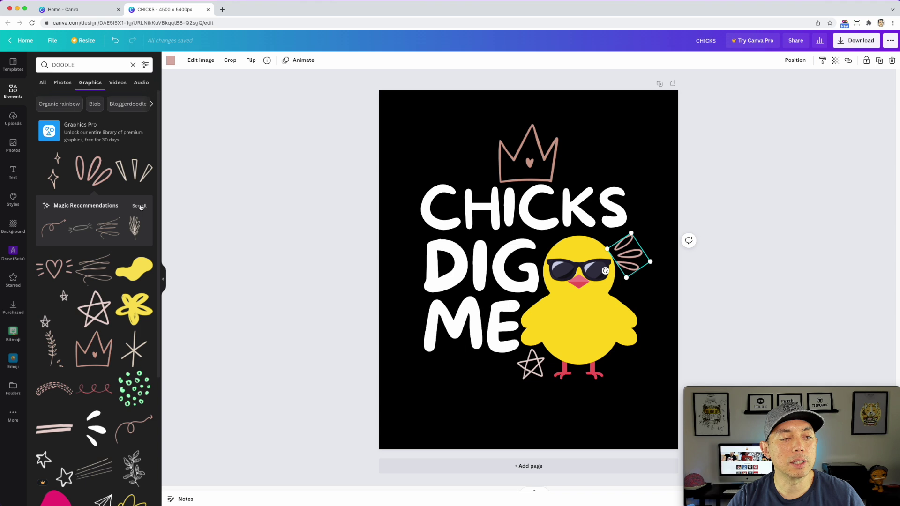
click(140, 206)
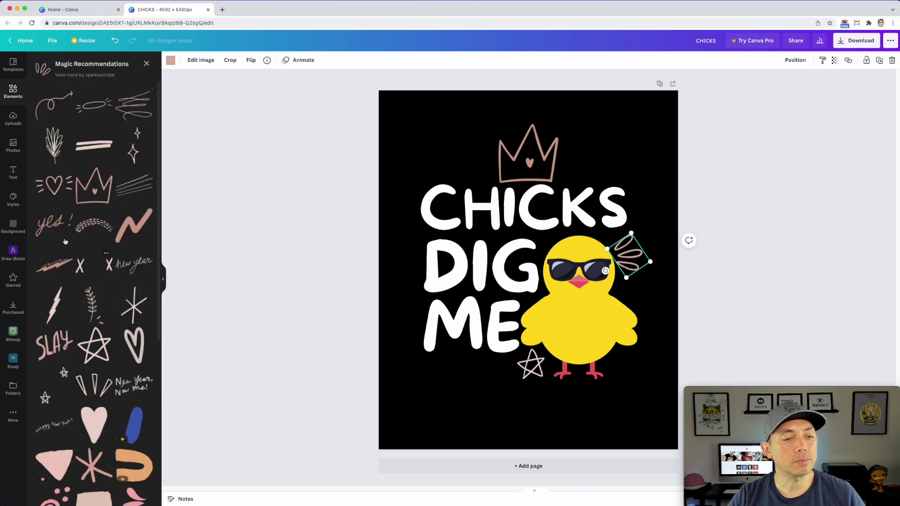
click(58, 268)
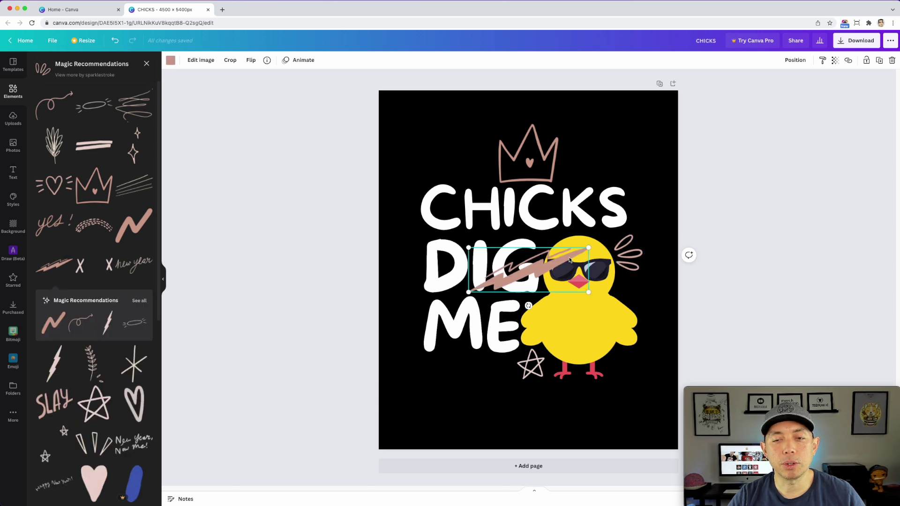
mouse_move(528, 306)
mouse_down()
mouse_move(492, 272)
mouse_move(560, 229)
mouse_up()
mouse_move(549, 274)
mouse_down()
mouse_move(502, 365)
mouse_move(507, 376)
mouse_up()
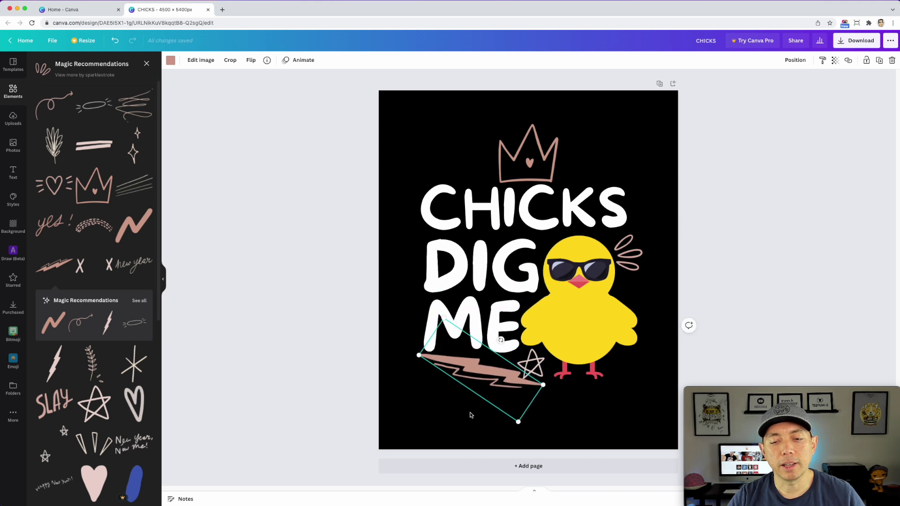
drag(501, 339, 497, 339)
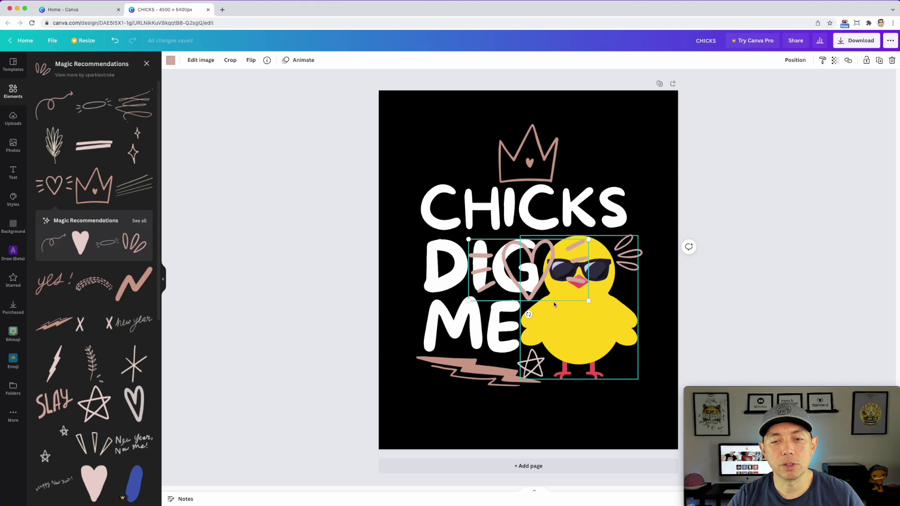
Add the heart doodle with side rays, about 690 px wide, tilted beside the chick's foot opposite the star
mouse_move(589, 300)
mouse_down()
mouse_move(524, 267)
mouse_move(633, 388)
mouse_up()
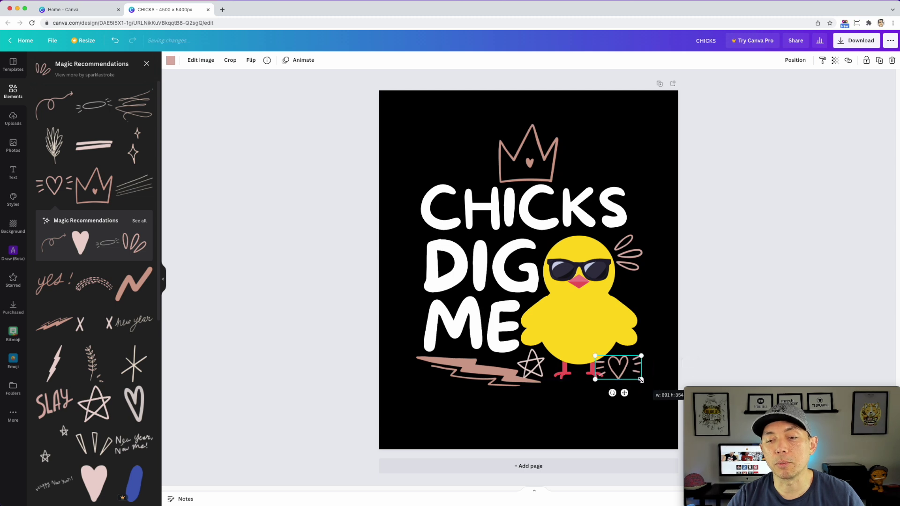
drag(623, 397, 619, 366)
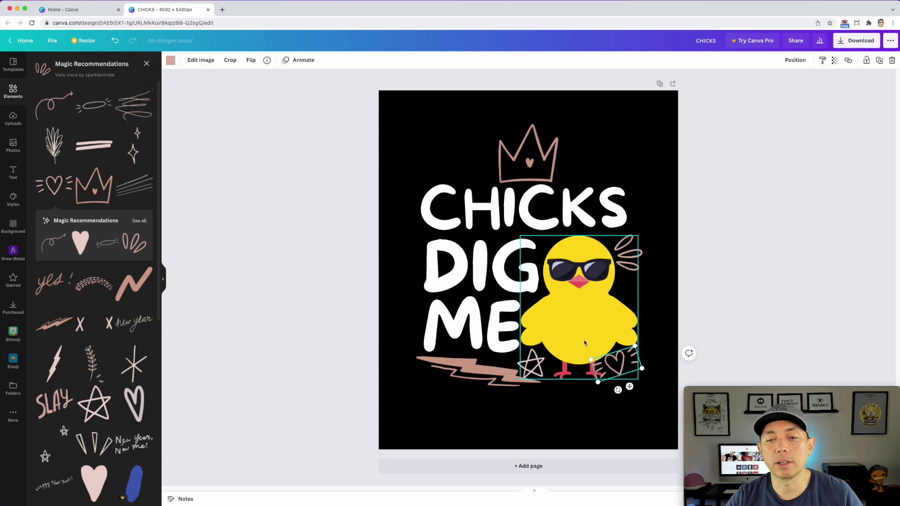
Recolor the CHICKS text and the lightning bolt doodle with the chick's yellow from the document colors
click(466, 213)
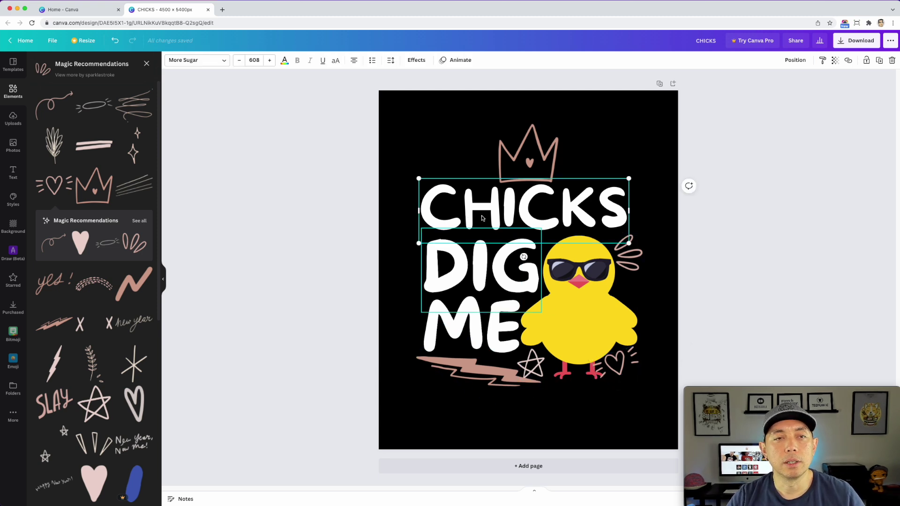
click(284, 61)
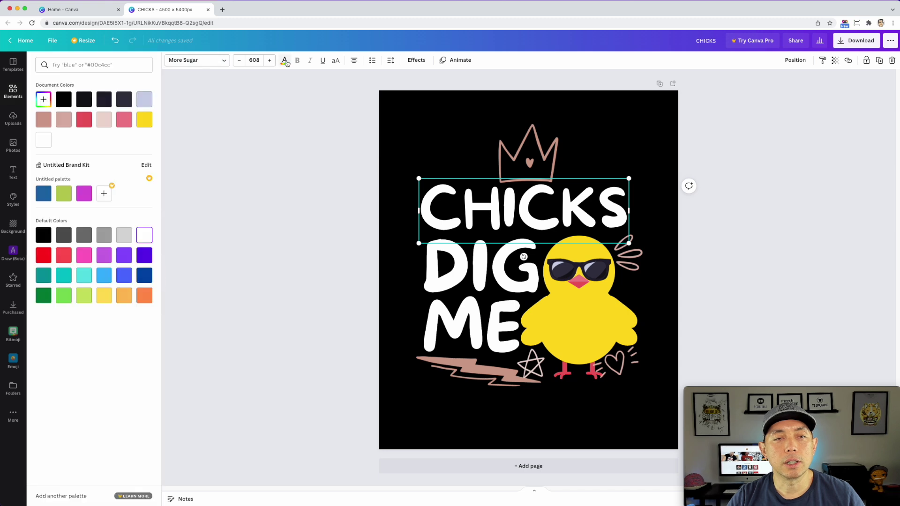
click(144, 121)
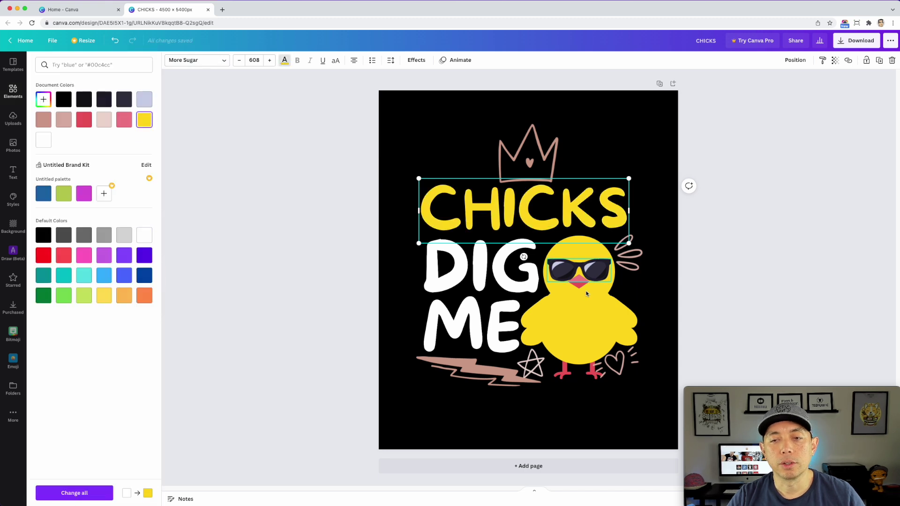
click(473, 371)
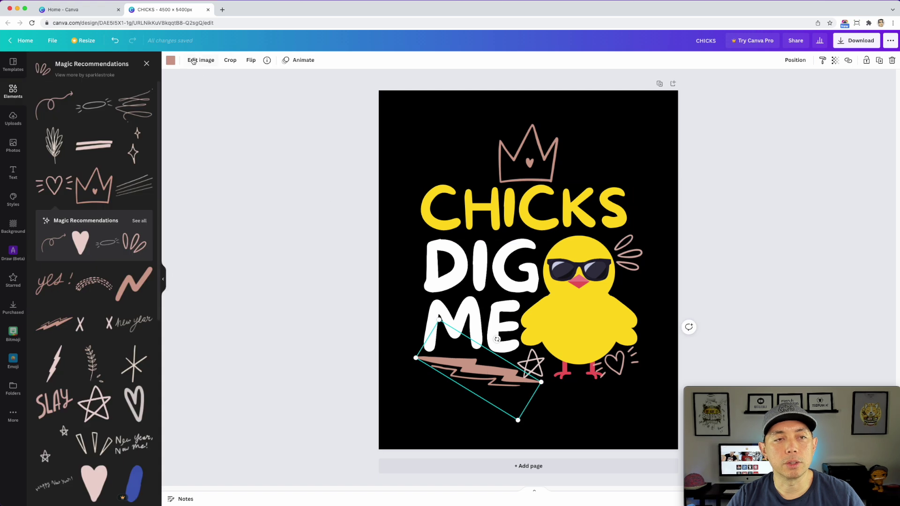
click(170, 60)
click(143, 121)
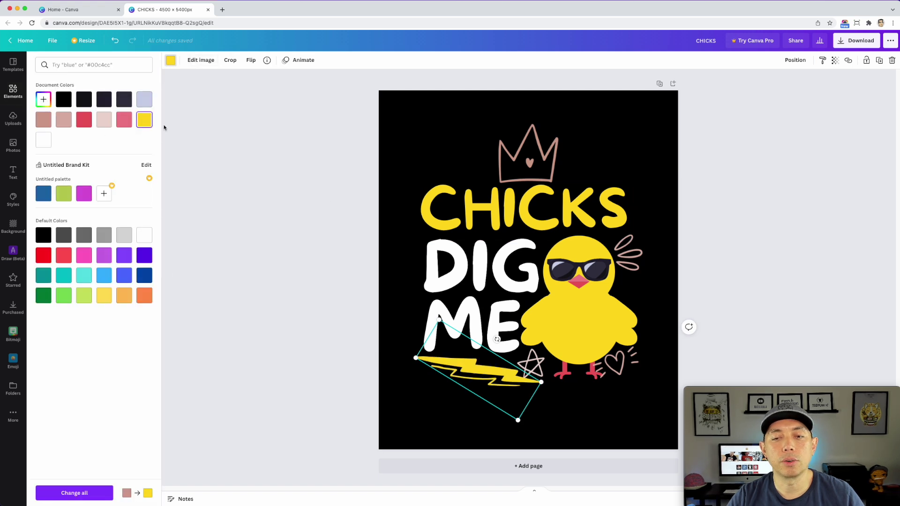
Recolor the crown doodle and the three-loop burst beside the chick's head white from the document colors
click(614, 365)
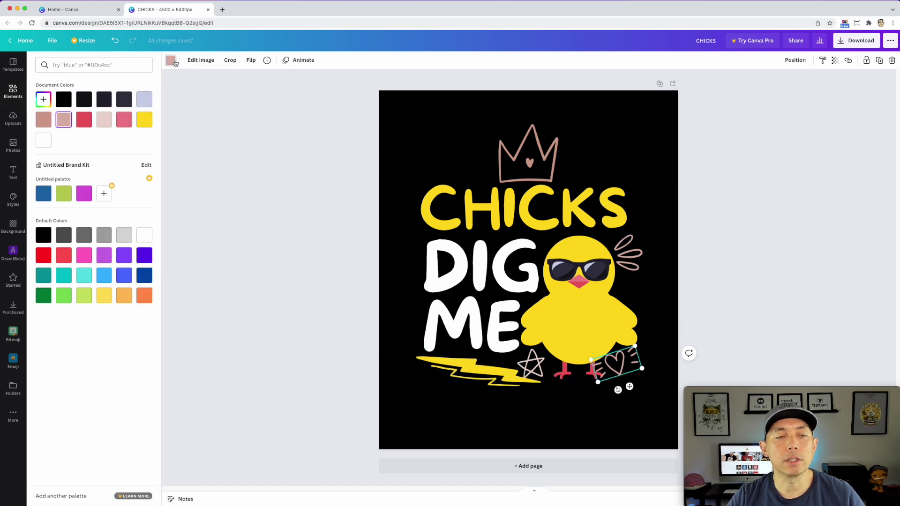
click(532, 155)
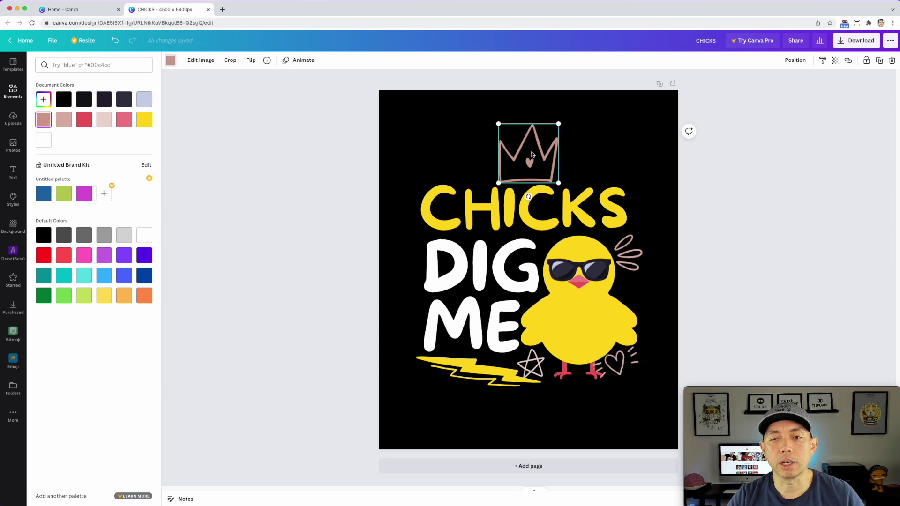
click(43, 139)
key(Tab)
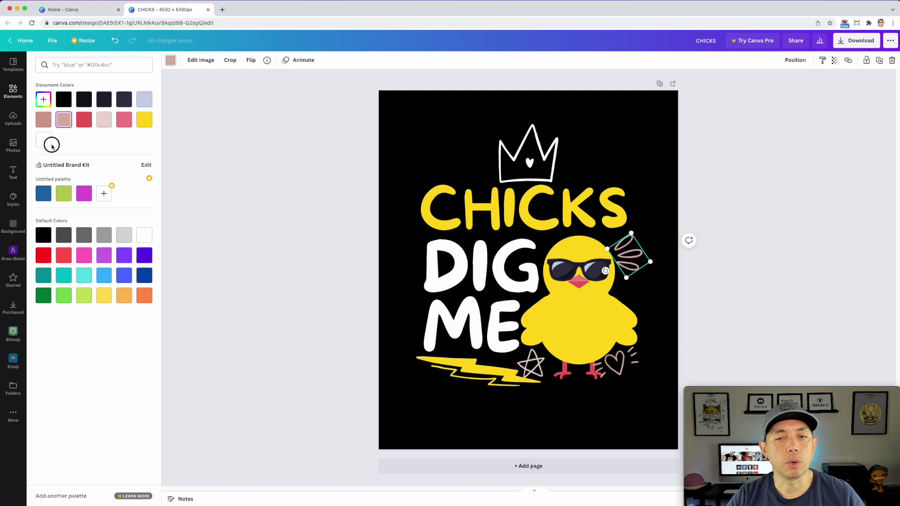
click(49, 145)
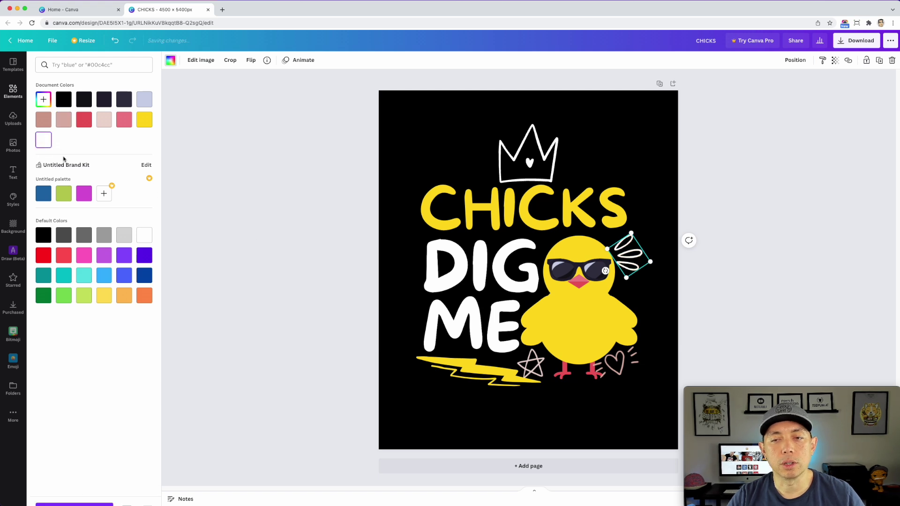
Recolor the star and heart doodles beside the chick's feet white from the document colors
key(Tab)
key(Tab)
click(44, 141)
click(615, 368)
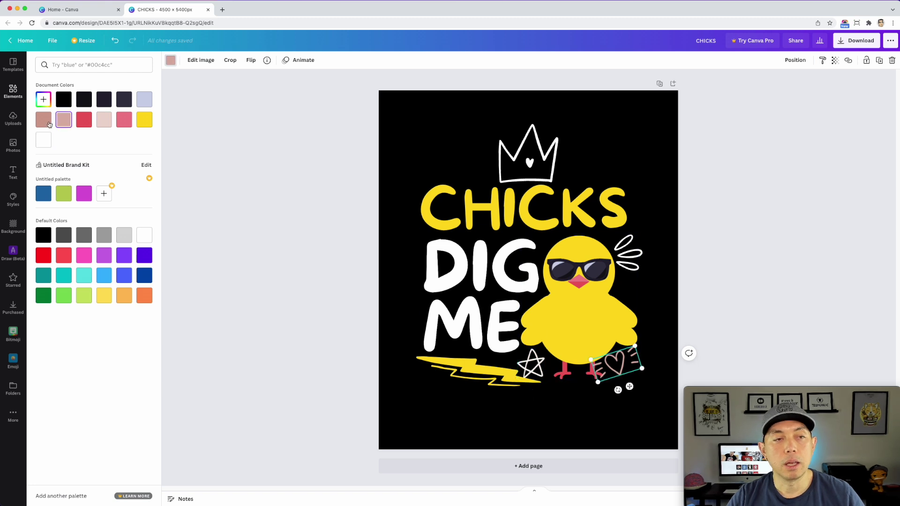
click(43, 140)
key(Escape)
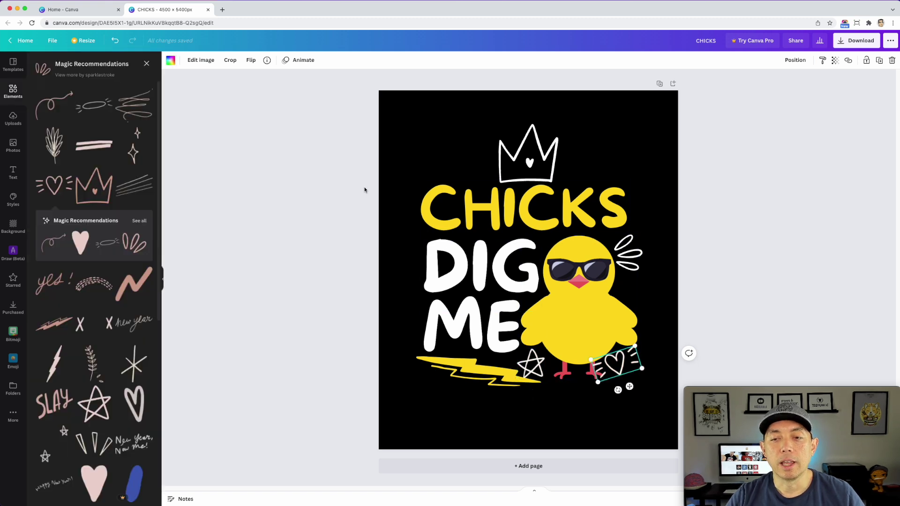
Open the Draw (Beta) app and choose the Pen brush at size 40
click(654, 291)
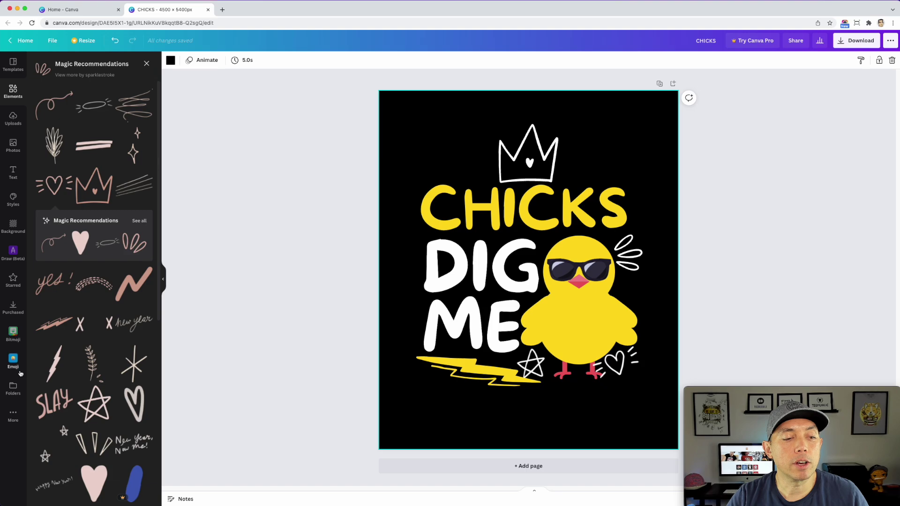
click(13, 415)
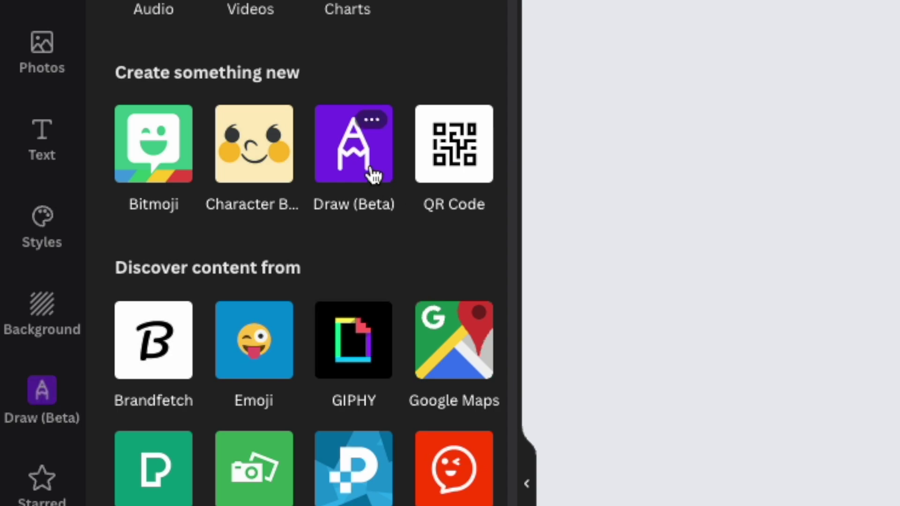
click(43, 408)
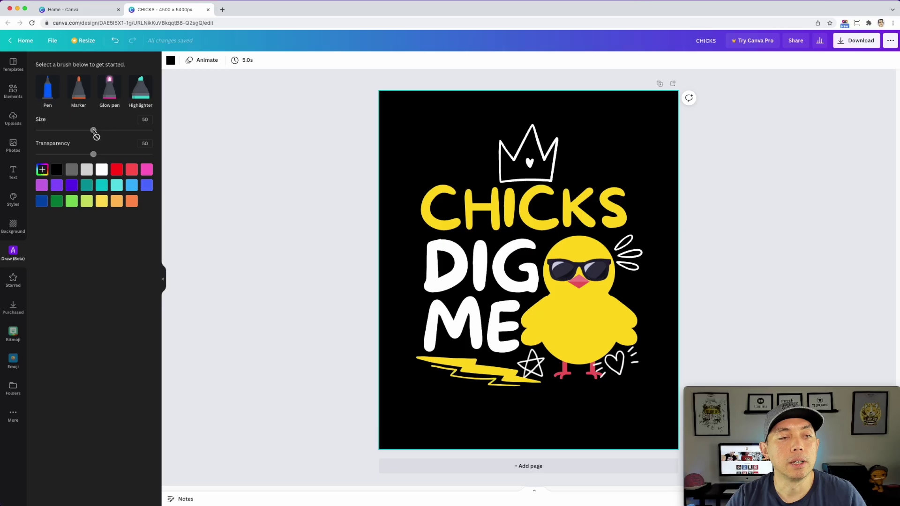
click(55, 93)
mouse_move(93, 131)
mouse_down()
mouse_move(101, 133)
mouse_move(82, 133)
mouse_up()
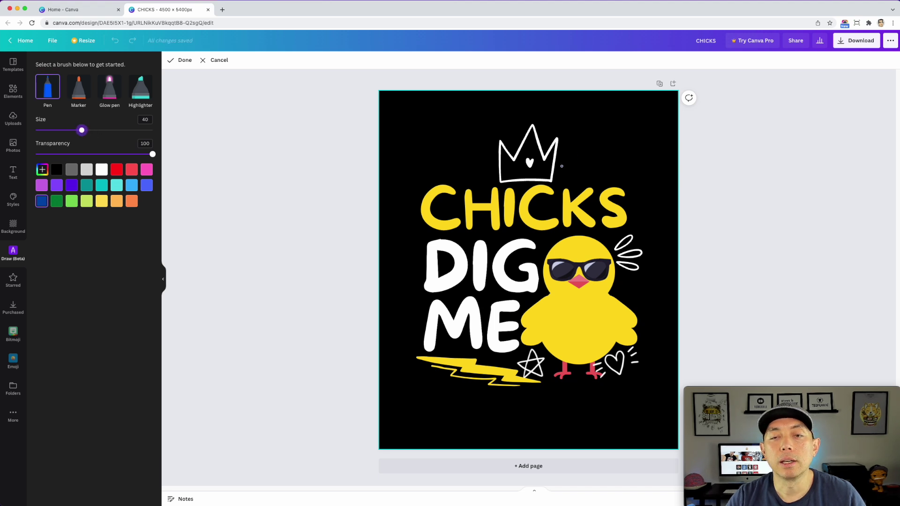
Try a blue and a white pen stroke beside the crown, removing each one with undo or the Eraser
drag(560, 171, 626, 168)
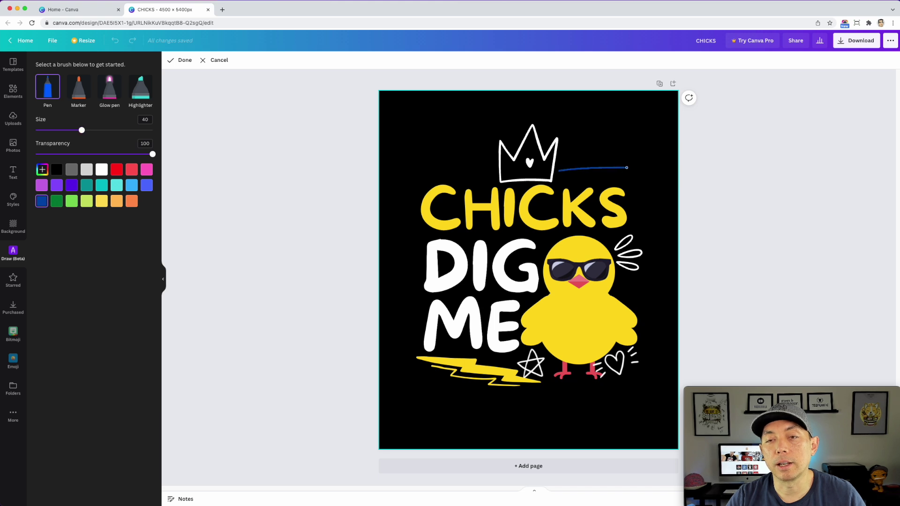
key(super+z)
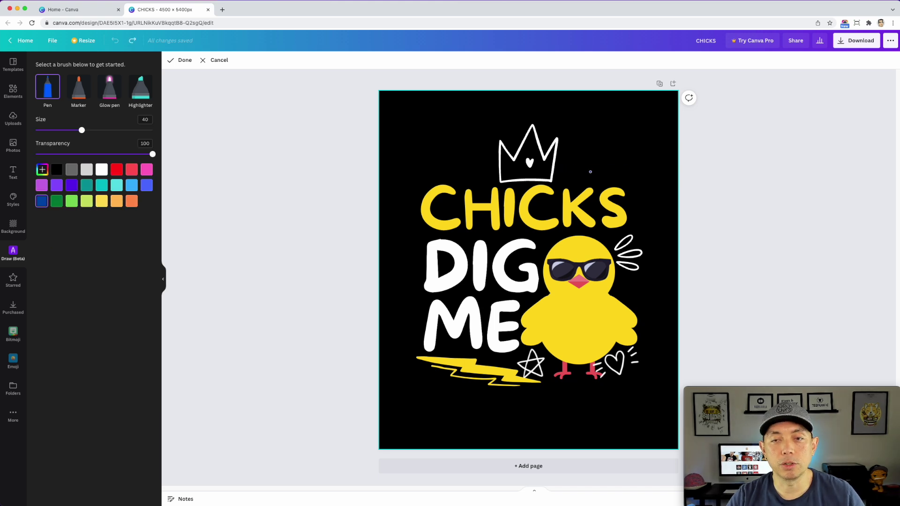
click(101, 169)
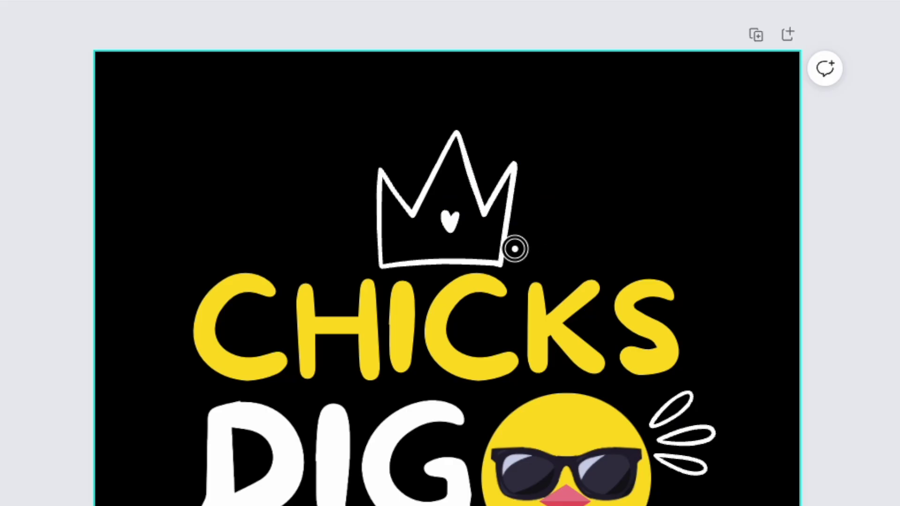
drag(557, 175, 623, 172)
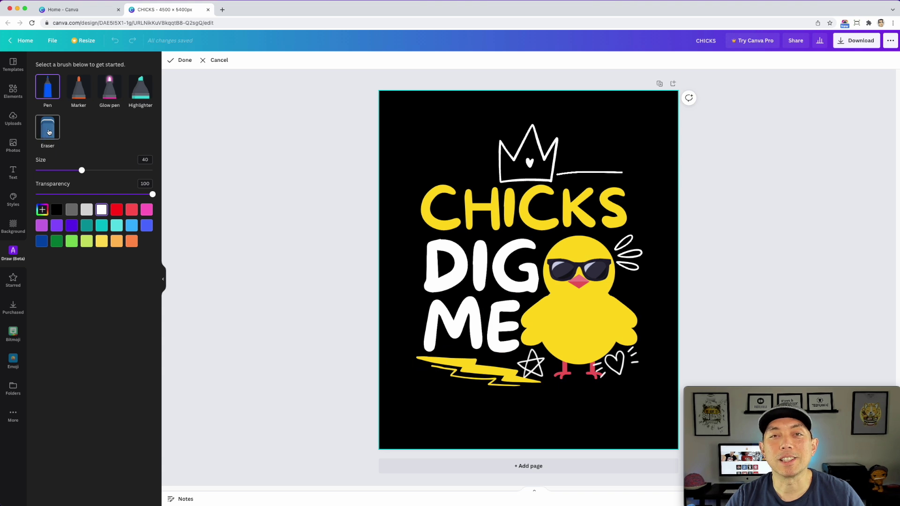
click(49, 132)
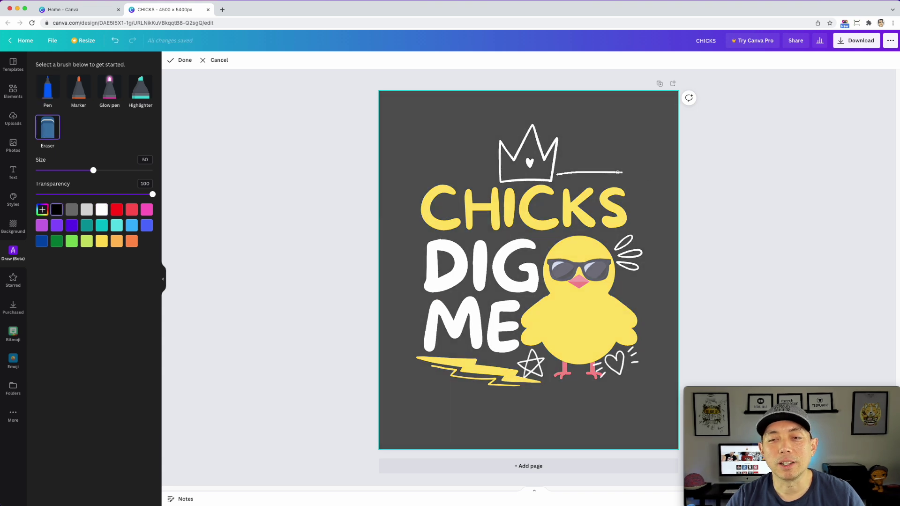
mouse_move(624, 172)
mouse_down()
mouse_move(582, 172)
mouse_move(613, 173)
mouse_up()
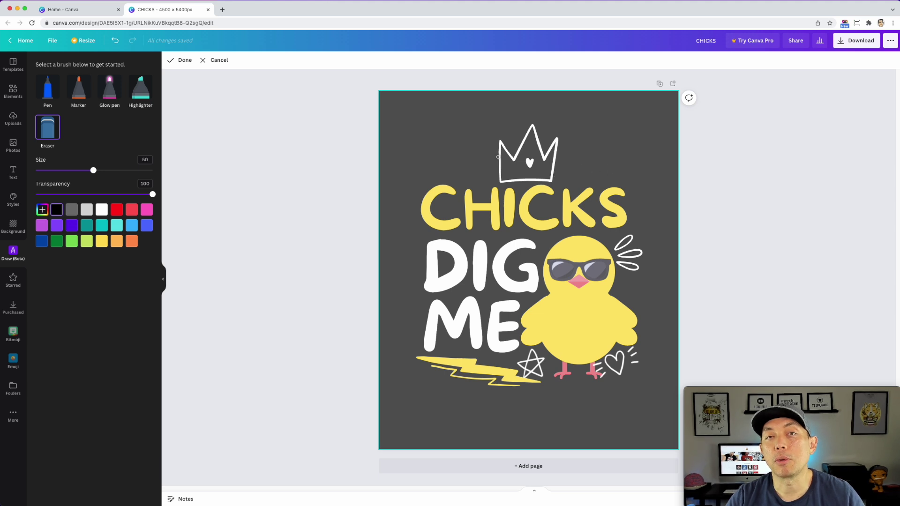
Try a straight white Marker stroke at size 50 beside the crown and undo it
click(50, 99)
click(79, 88)
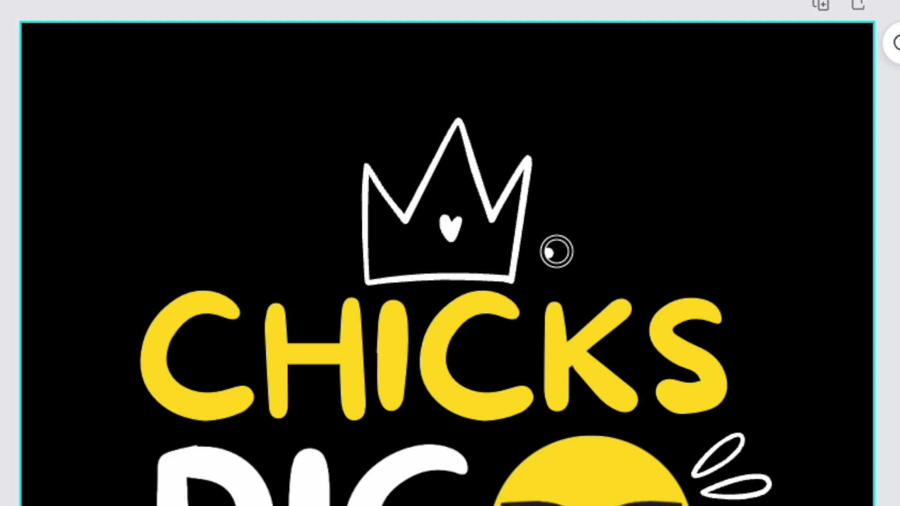
drag(563, 171, 629, 168)
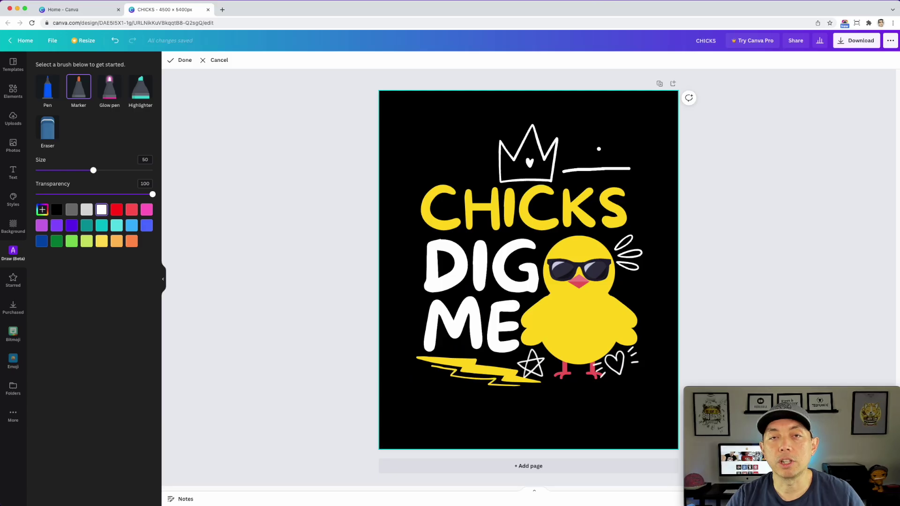
key(super+z)
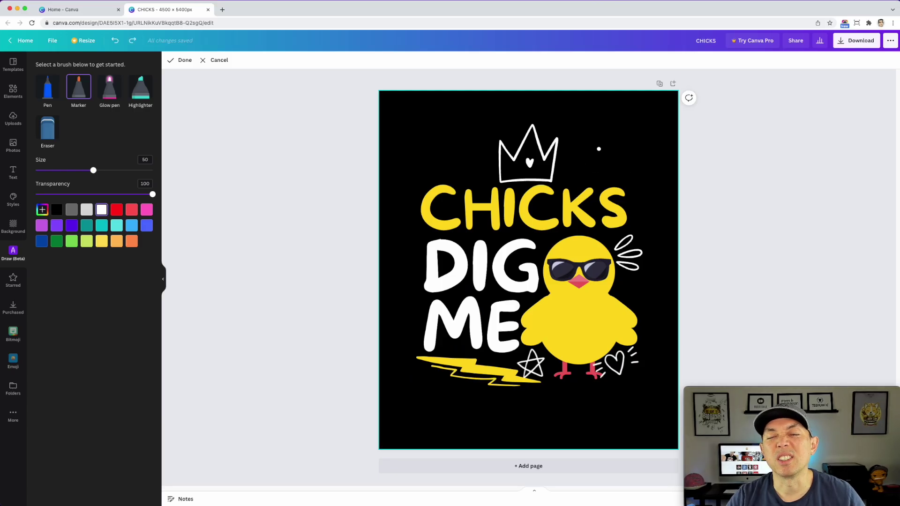
Try a pink Glow pen stroke at size 50 beside the crown and undo it
click(119, 89)
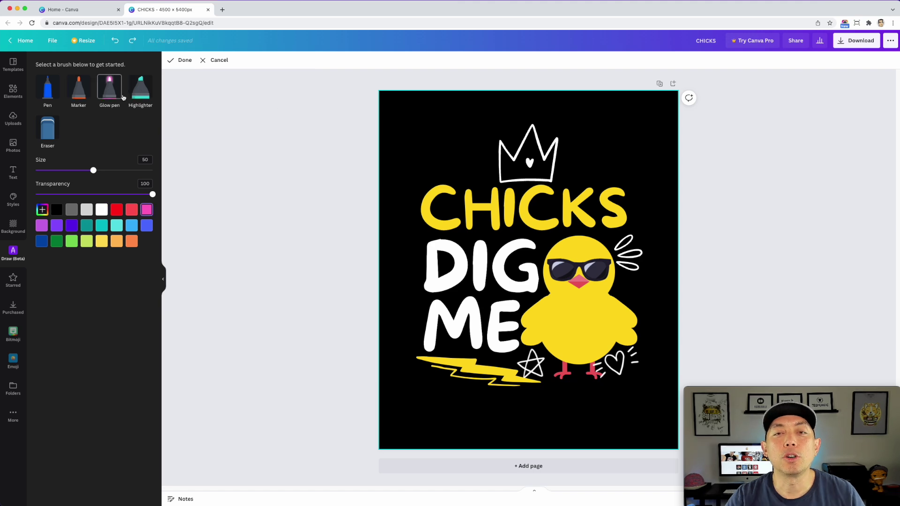
drag(557, 176, 617, 171)
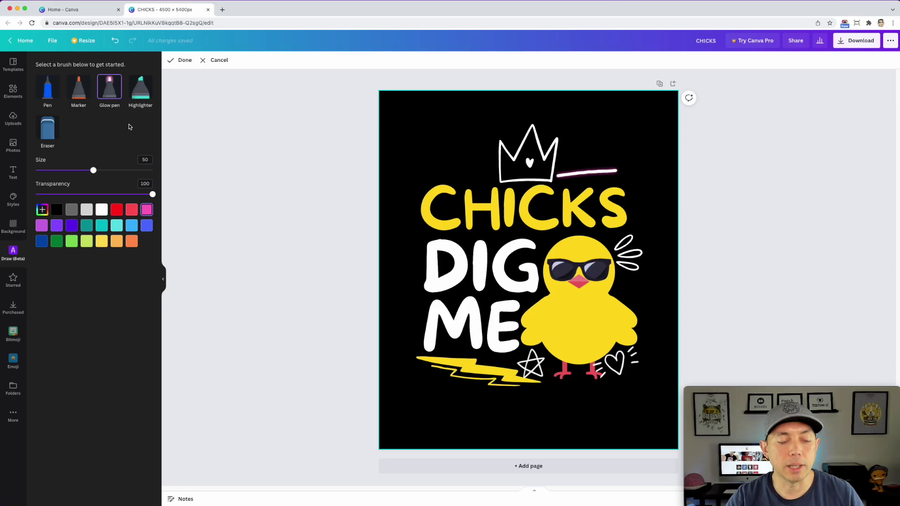
key(super+z)
Try teal Highlighter strokes beside the crown and across the chick's sunglasses, with transparency raised to 100, and undo them all
click(134, 100)
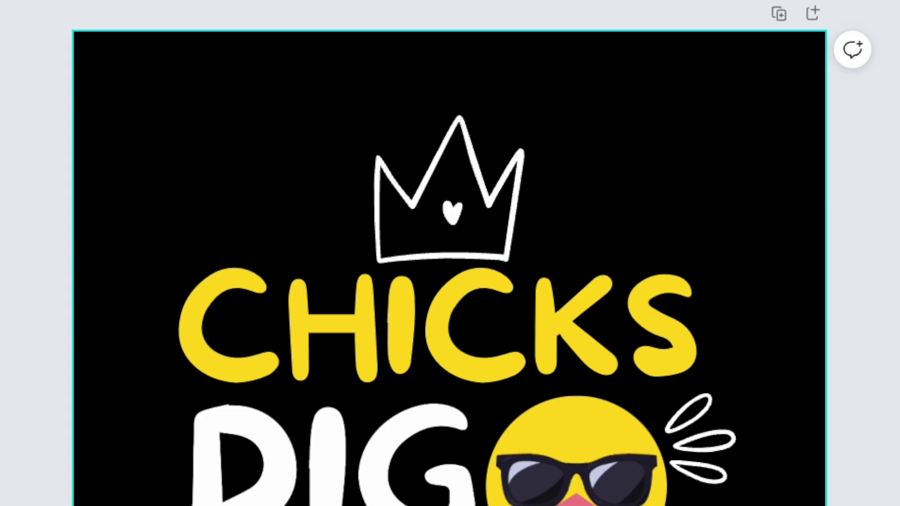
drag(533, 224, 711, 224)
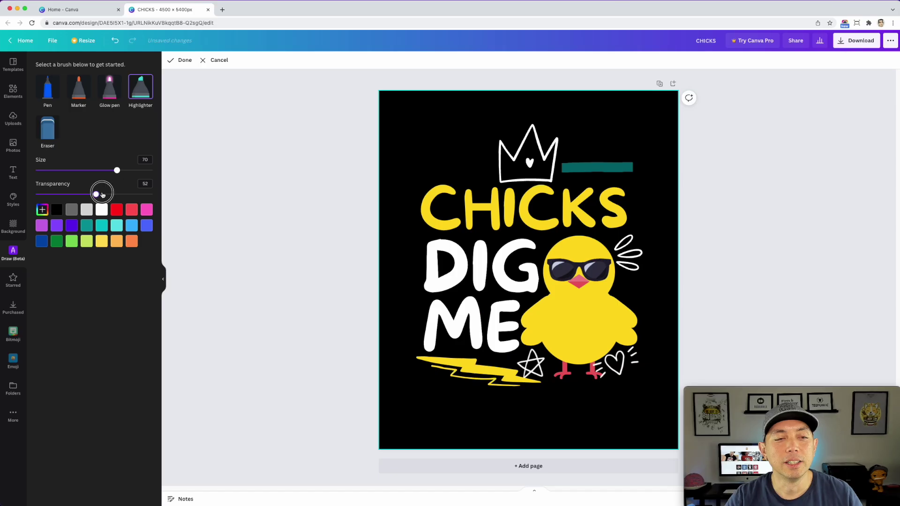
drag(103, 195, 153, 195)
drag(573, 149, 642, 149)
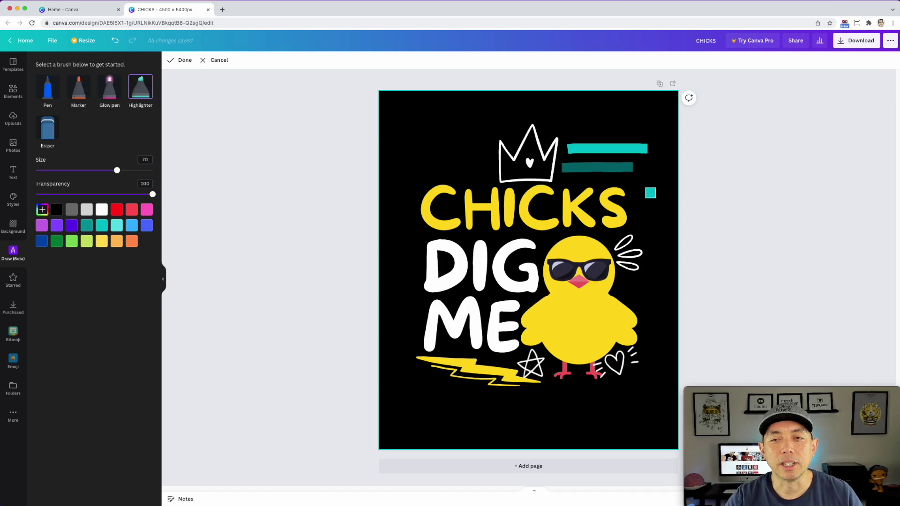
drag(550, 276, 615, 276)
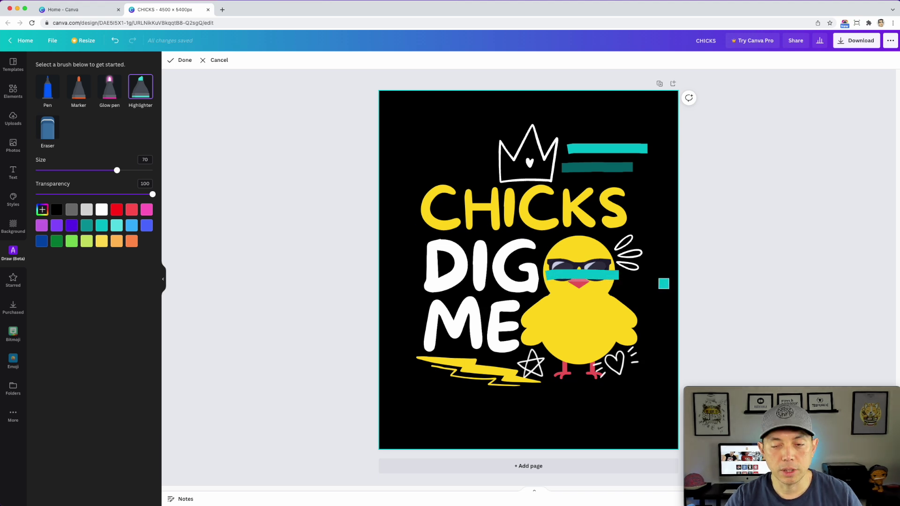
key(super+z)
key(super+z)
key(super+z)
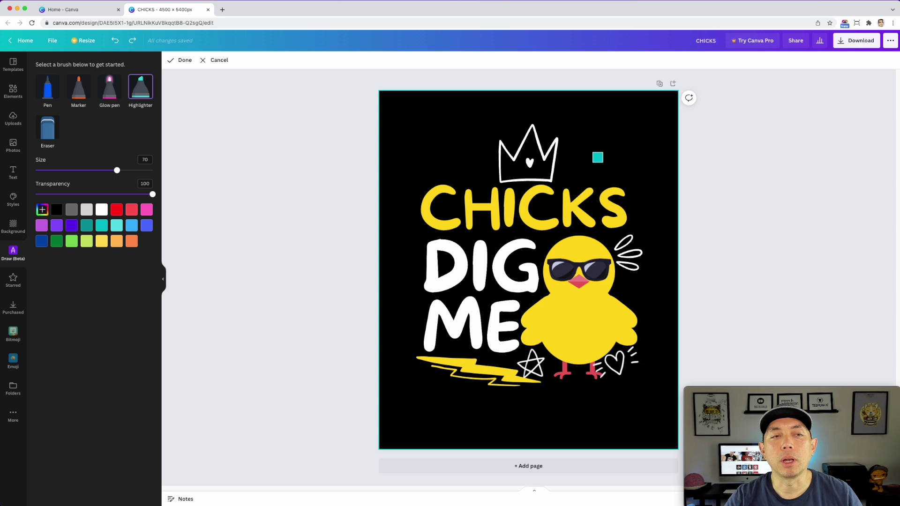
Draw short white rays radiating all around the crown with the Pen at size 40
click(50, 96)
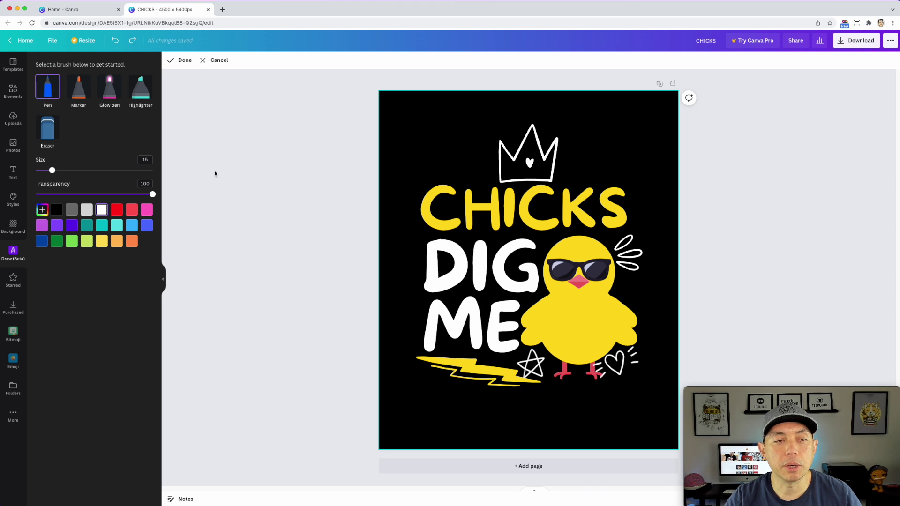
drag(52, 171, 82, 174)
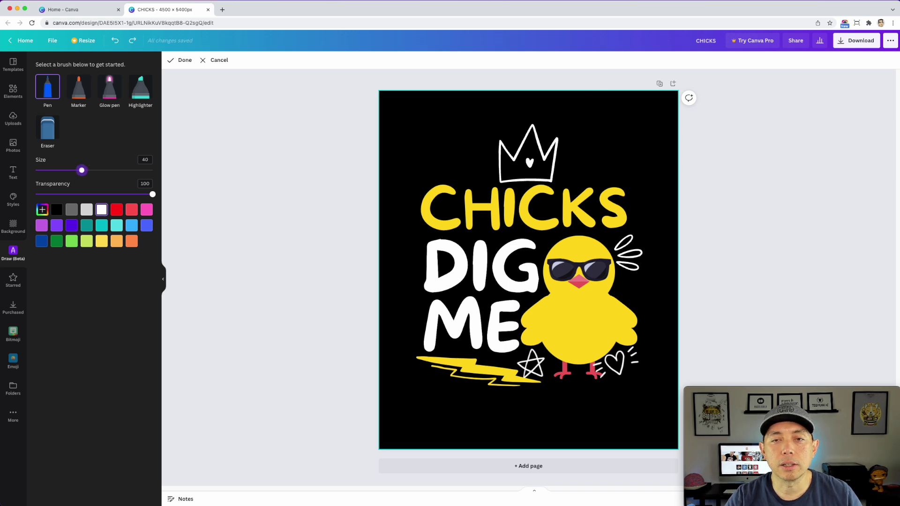
drag(563, 161, 590, 155)
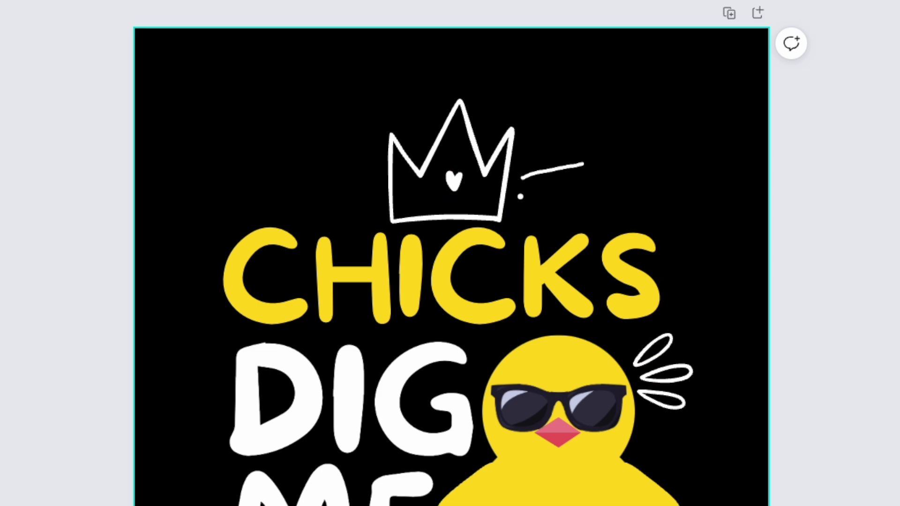
drag(521, 197, 573, 206)
drag(526, 121, 565, 95)
drag(492, 72, 474, 104)
drag(414, 72, 436, 104)
drag(453, 52, 453, 86)
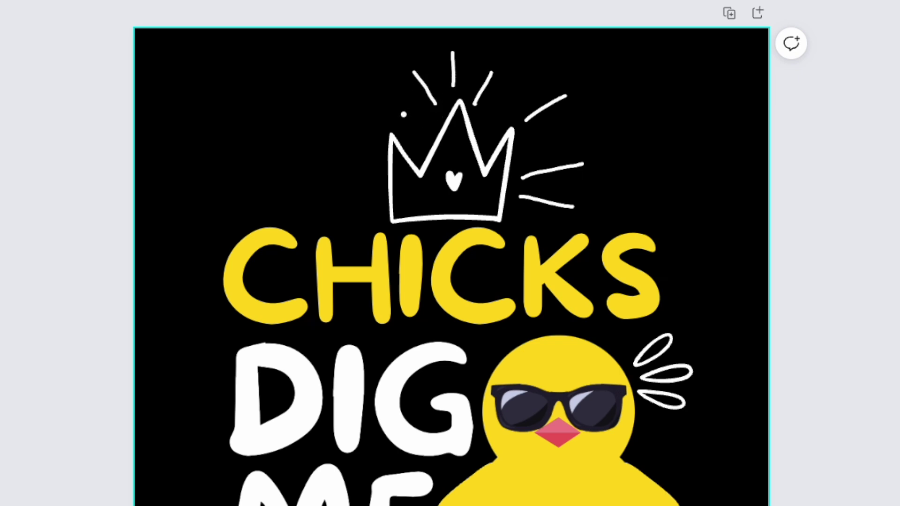
drag(380, 110, 416, 124)
drag(354, 159, 384, 163)
drag(316, 212, 383, 207)
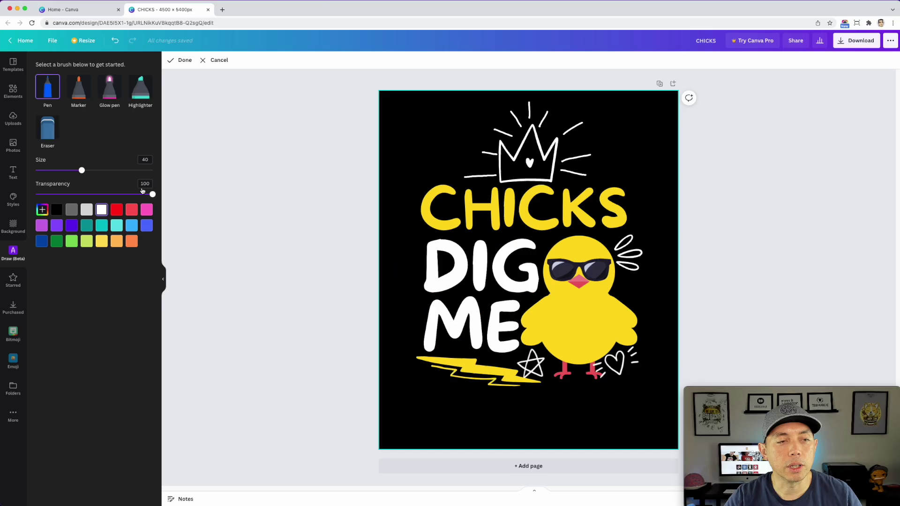
Erase the uneven rays to the right of the crown and the short ray on its left with the Eraser at size 50
click(48, 126)
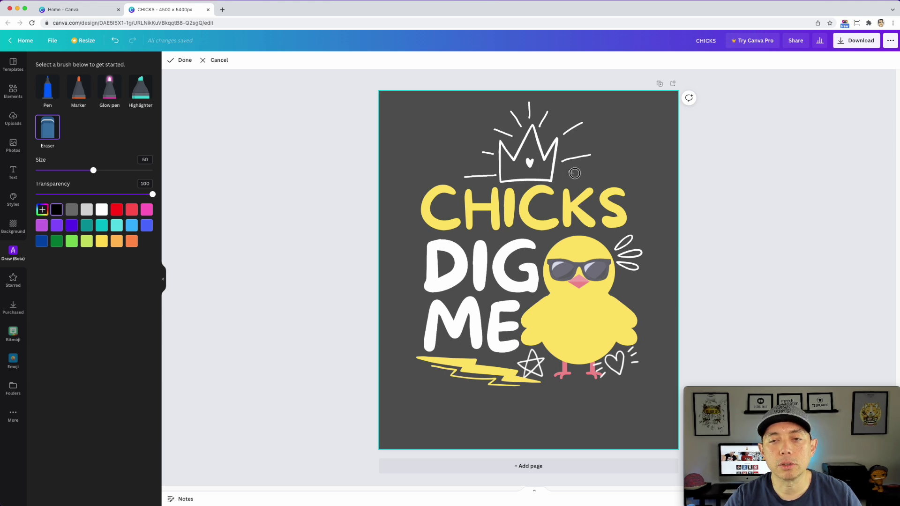
drag(561, 160, 580, 157)
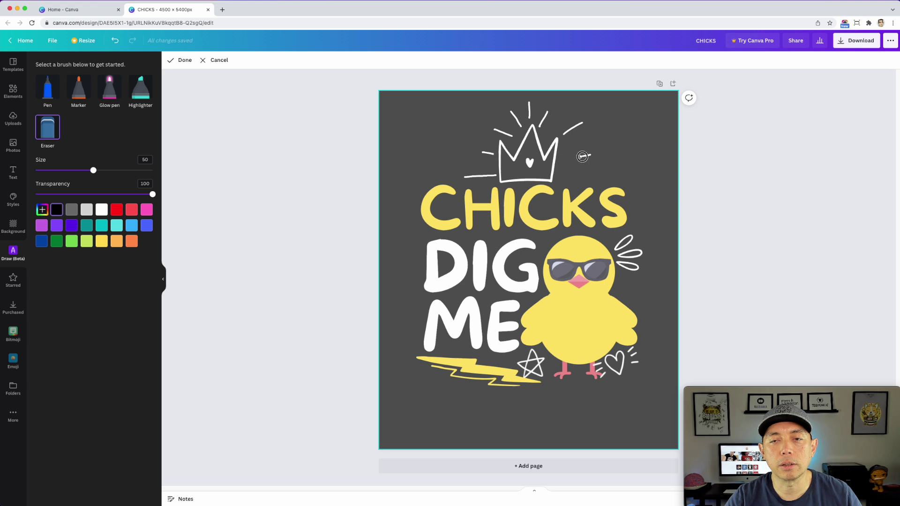
drag(492, 154, 471, 151)
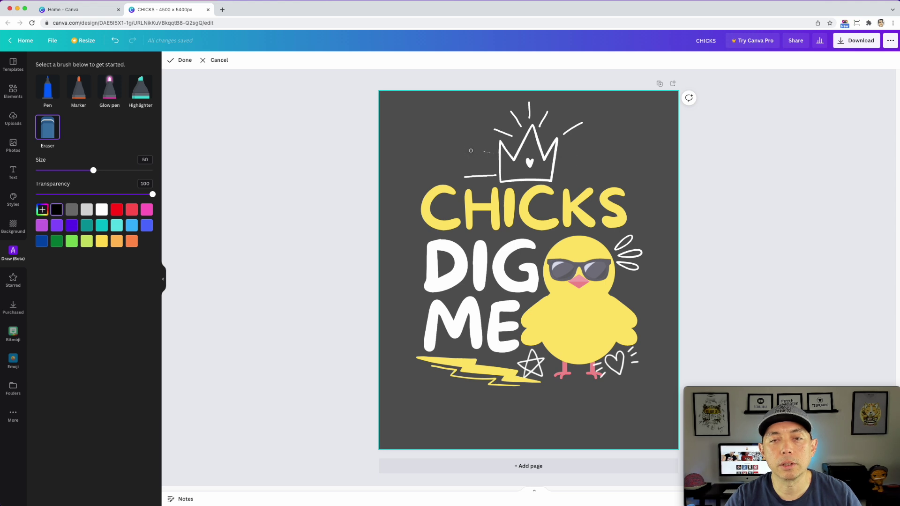
drag(583, 123, 566, 130)
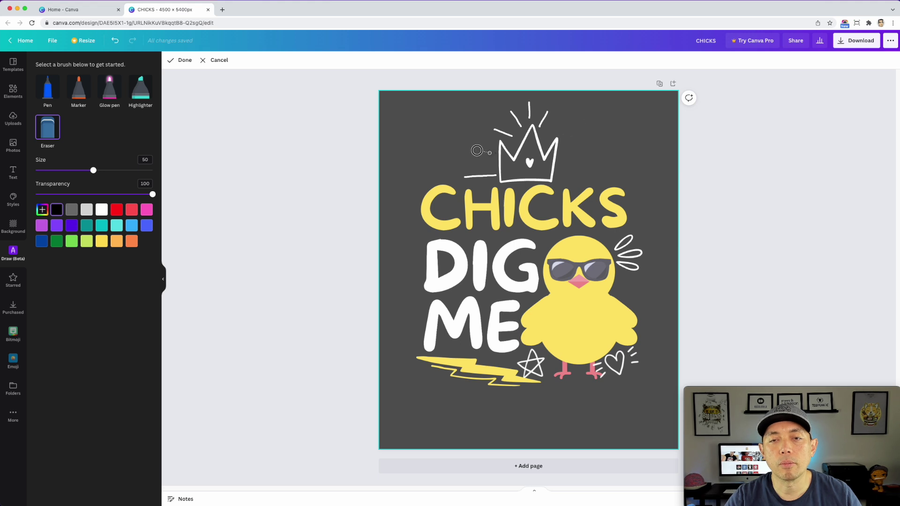
Try a thin white Pen stroke at size 15 to the right of the crown's base and undo it
click(46, 88)
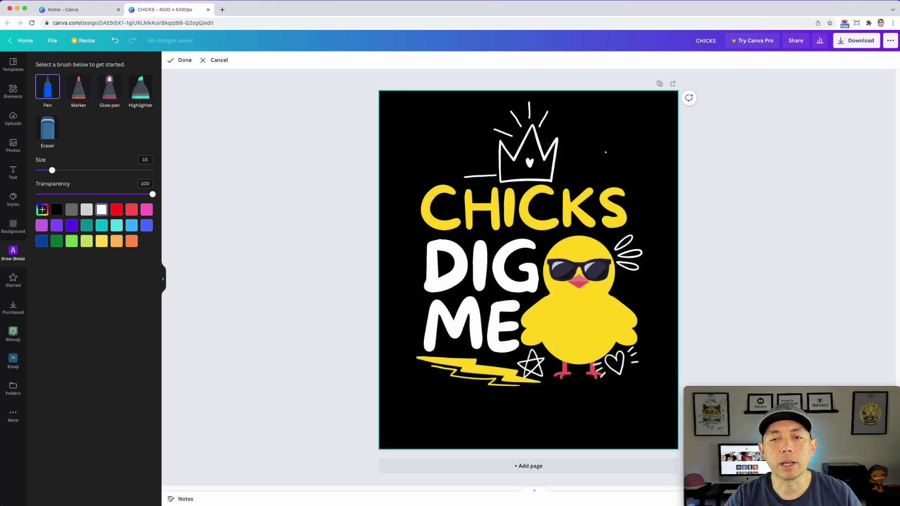
drag(558, 178, 594, 179)
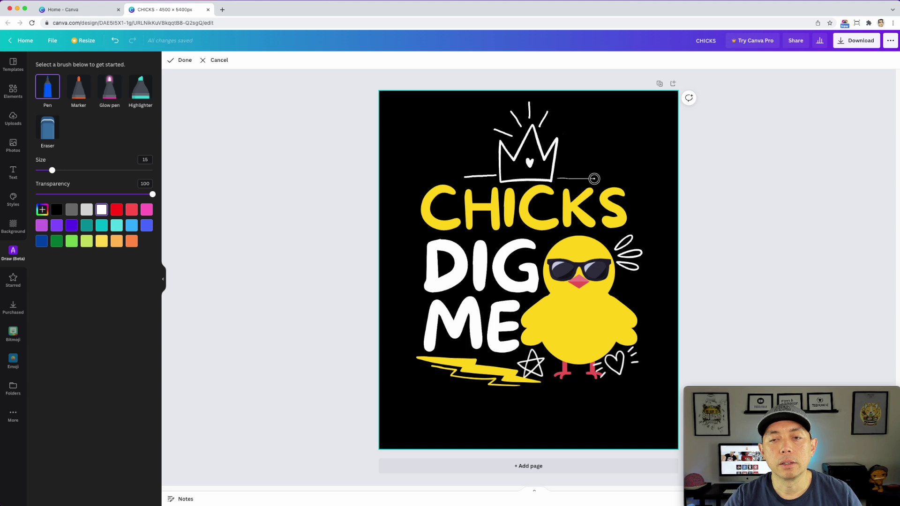
key(super+z)
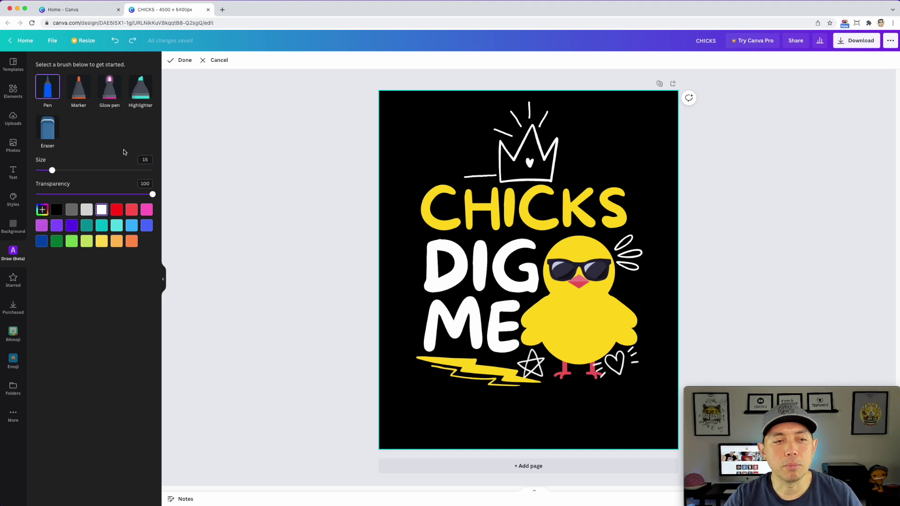
Redraw the missing white rays on both sides of the crown with the Pen at size 40
drag(55, 171, 82, 172)
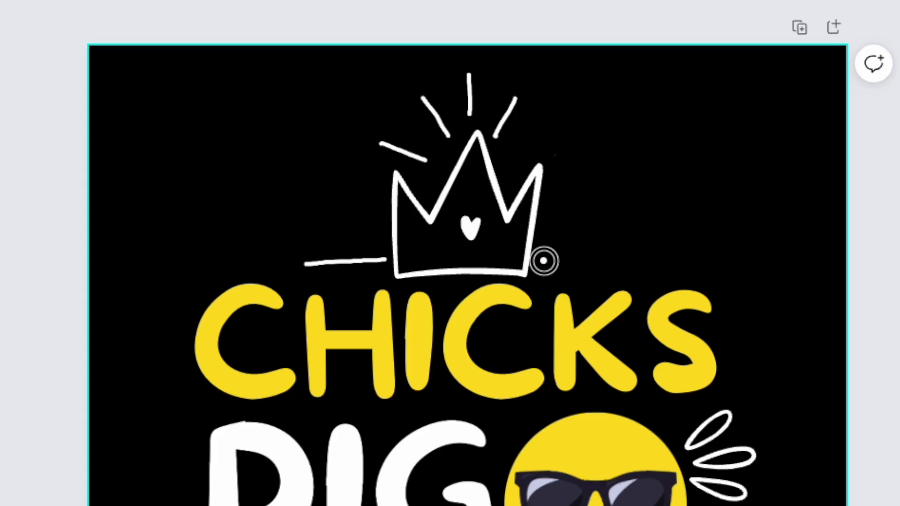
drag(558, 175, 593, 177)
drag(631, 265, 635, 265)
drag(554, 226, 622, 217)
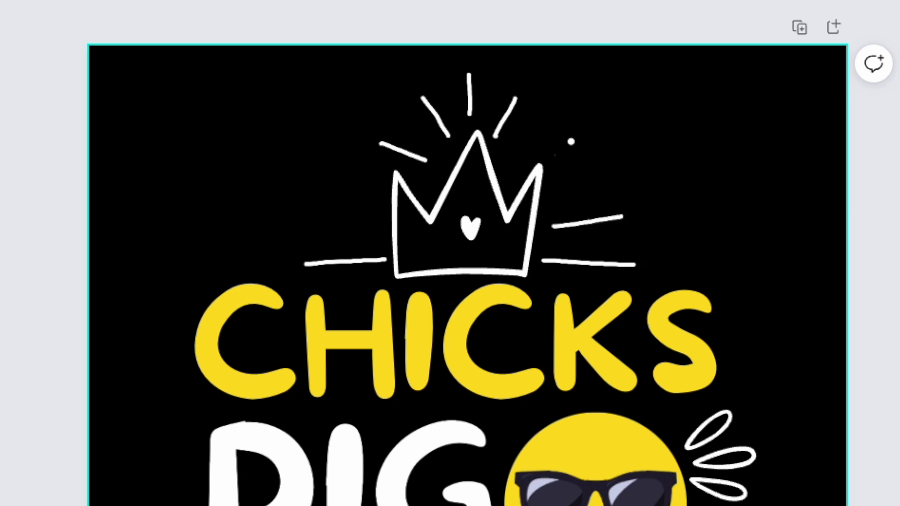
drag(555, 173, 618, 150)
drag(541, 145, 569, 117)
drag(324, 172, 373, 192)
drag(305, 219, 361, 224)
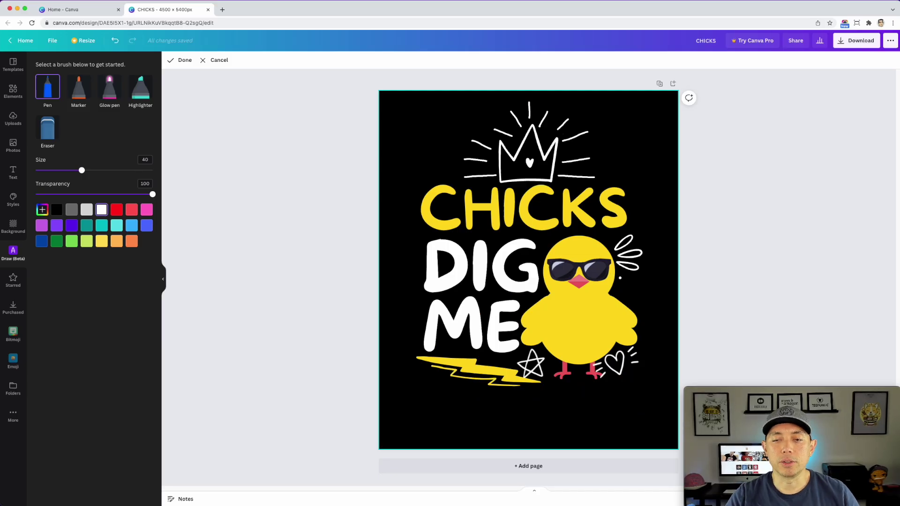
Add short white accent strokes beside the chick's head and on both sides of the star doodle
drag(619, 279, 633, 286)
drag(609, 243, 615, 233)
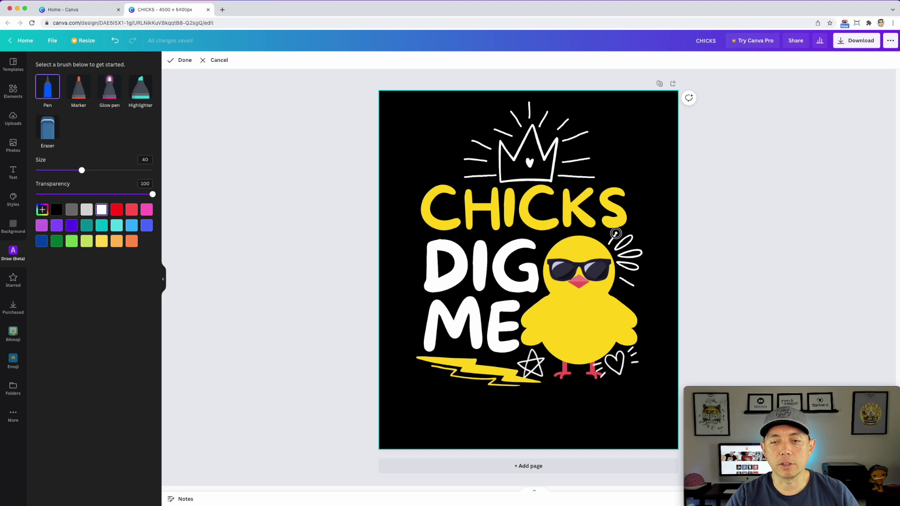
drag(549, 368, 555, 369)
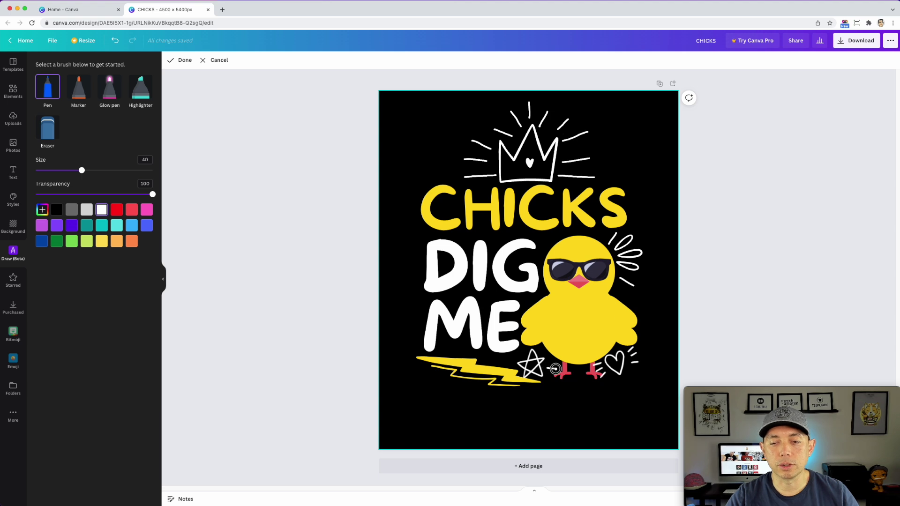
drag(510, 362, 499, 364)
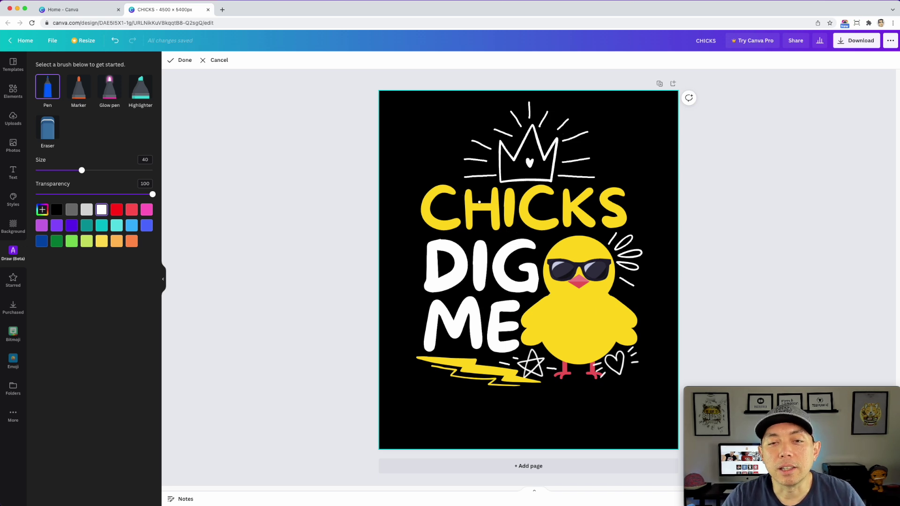
Try white highlight strokes inside the I and second C of CHICKS and undo them
drag(509, 193, 508, 220)
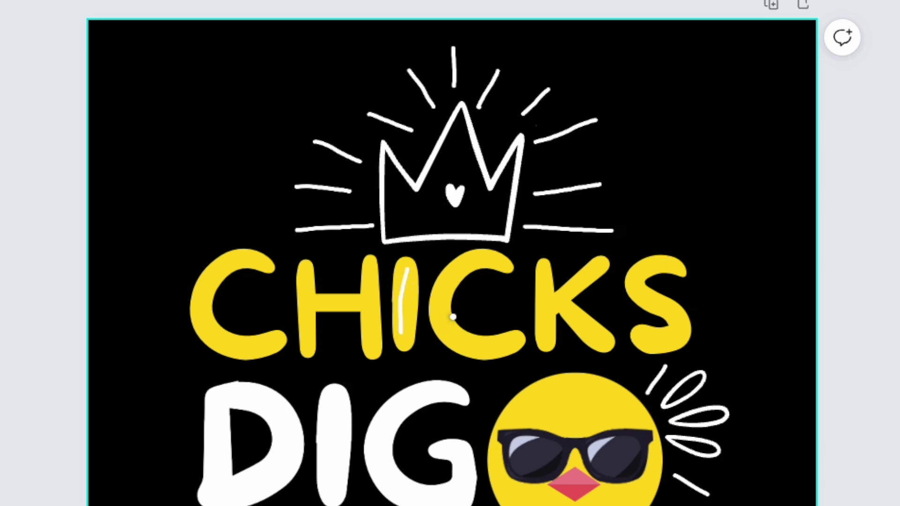
key(ctrl+z)
drag(406, 269, 404, 333)
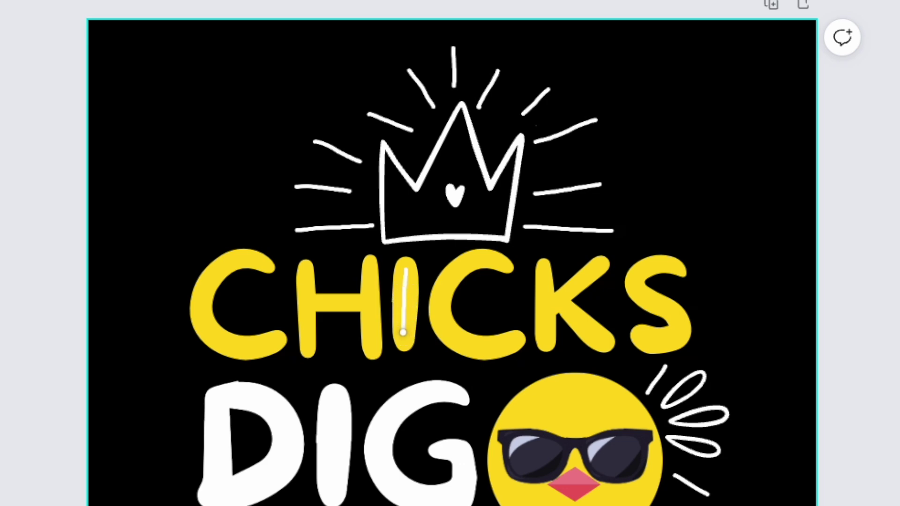
mouse_move(508, 269)
mouse_down()
mouse_move(491, 259)
mouse_move(464, 263)
mouse_move(442, 309)
mouse_move(448, 328)
mouse_move(476, 345)
mouse_move(515, 337)
mouse_up()
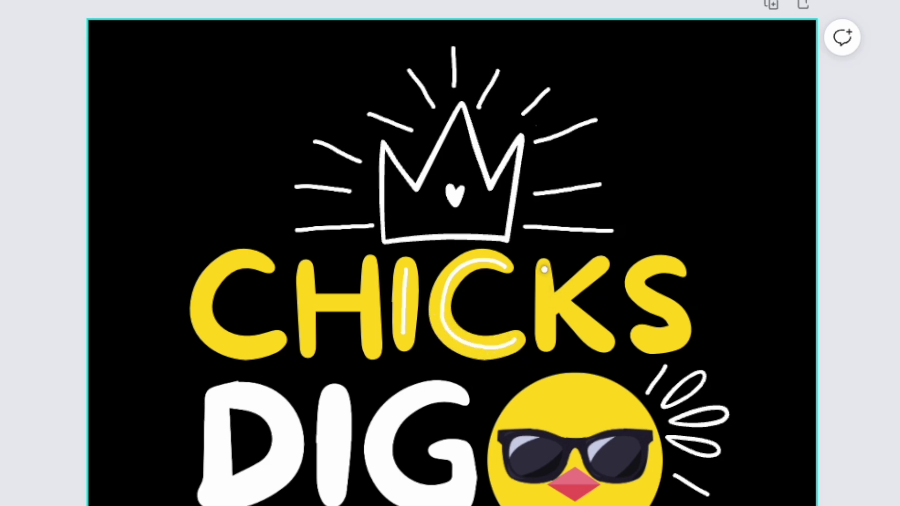
key(super+z)
key(super+z)
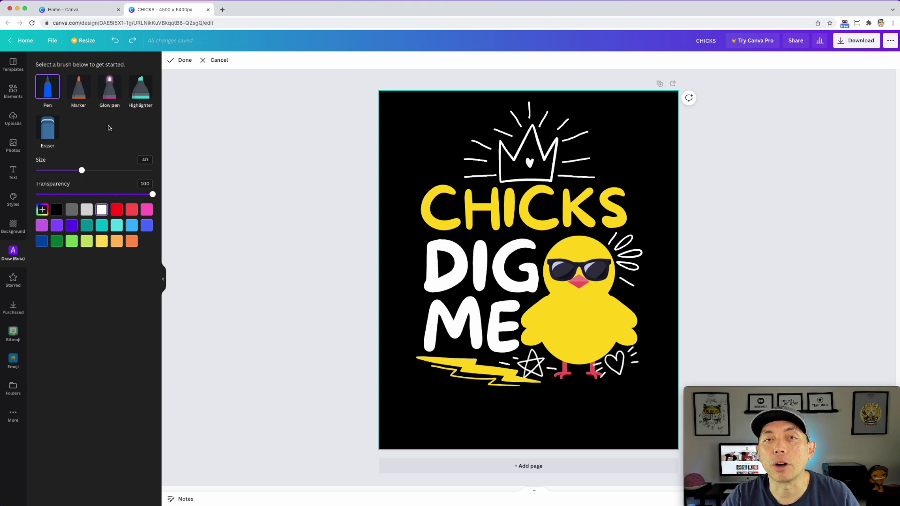
Finish the drawing and check that all the hand-drawn strokes select as one element
click(180, 60)
click(521, 163)
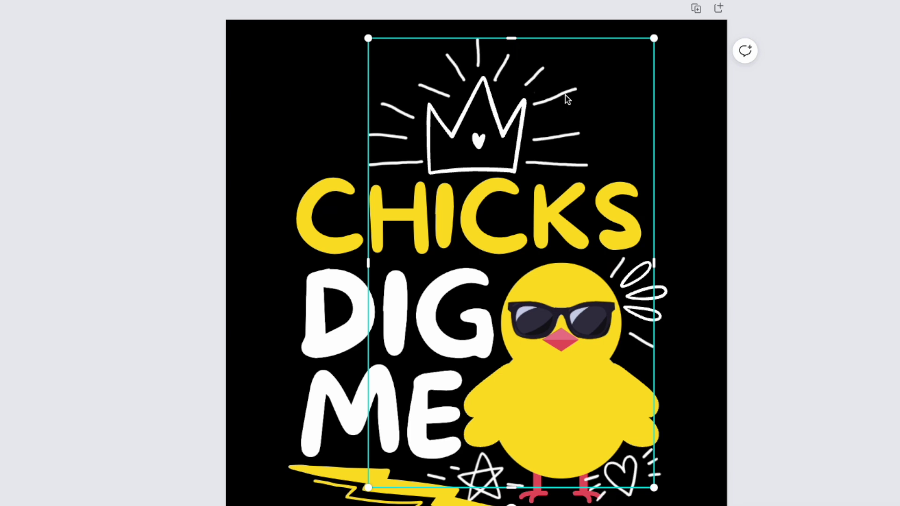
mouse_move(567, 100)
mouse_down()
mouse_move(438, 88)
mouse_move(613, 90)
mouse_move(497, 94)
mouse_move(577, 95)
mouse_move(567, 98)
mouse_up()
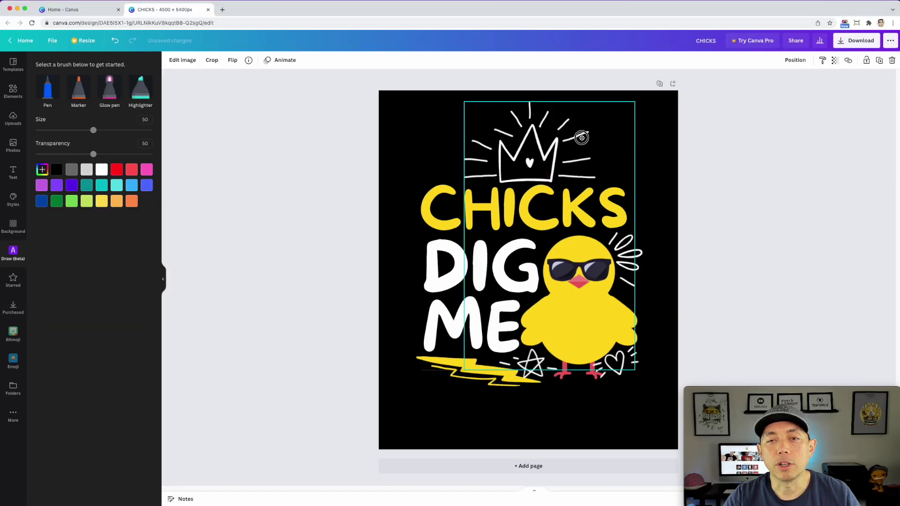
click(447, 139)
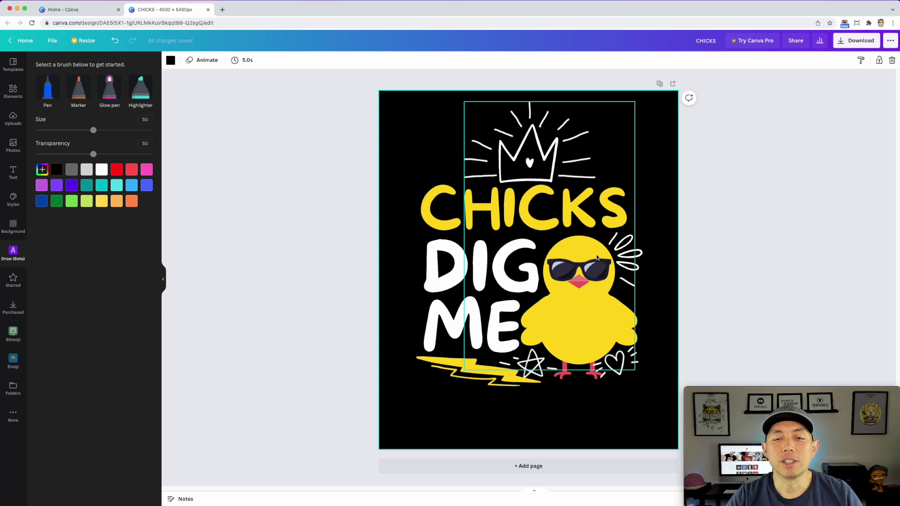
Select all the artwork together and move it slightly down to center it vertically on the black page
drag(332, 89, 657, 413)
drag(592, 263, 591, 271)
click(699, 215)
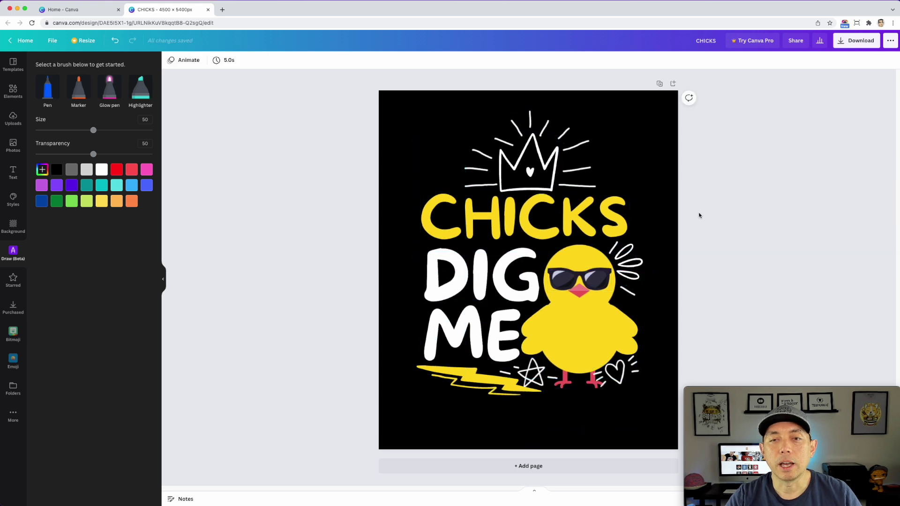
Review the download options for the PNG file type and close them without downloading
click(858, 41)
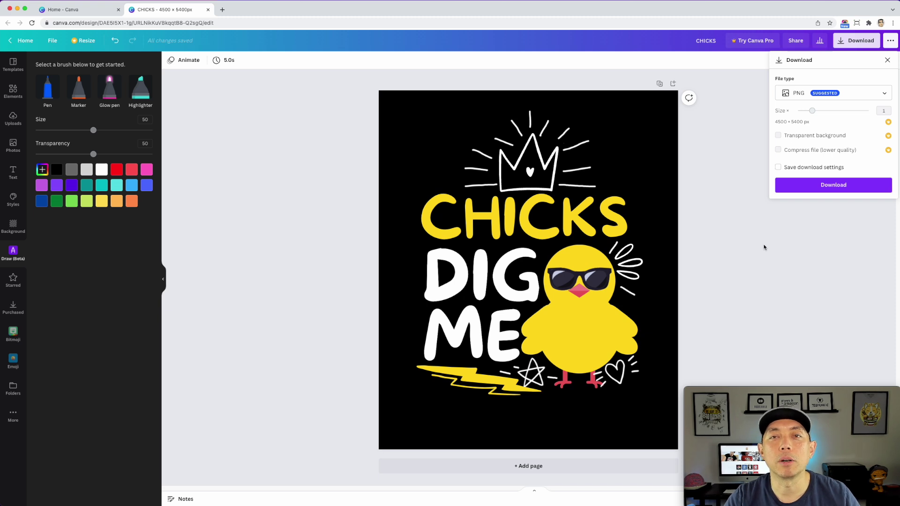
click(752, 262)
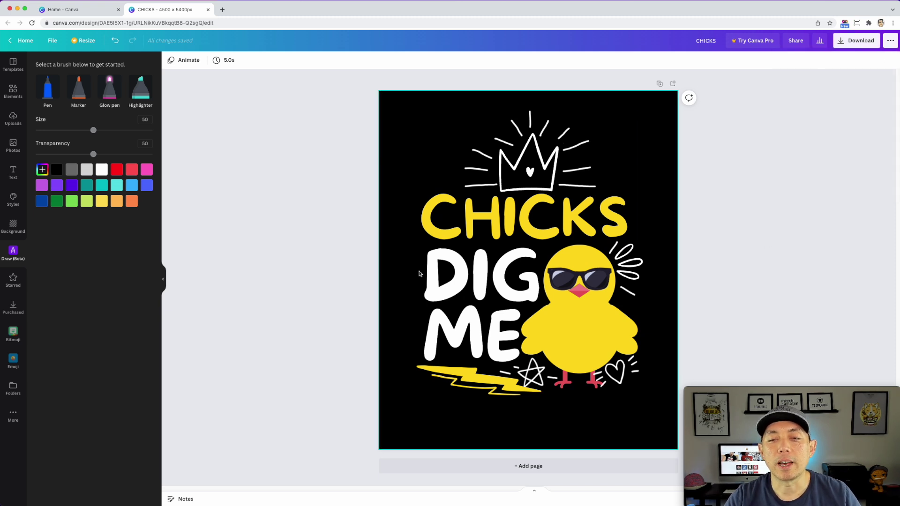